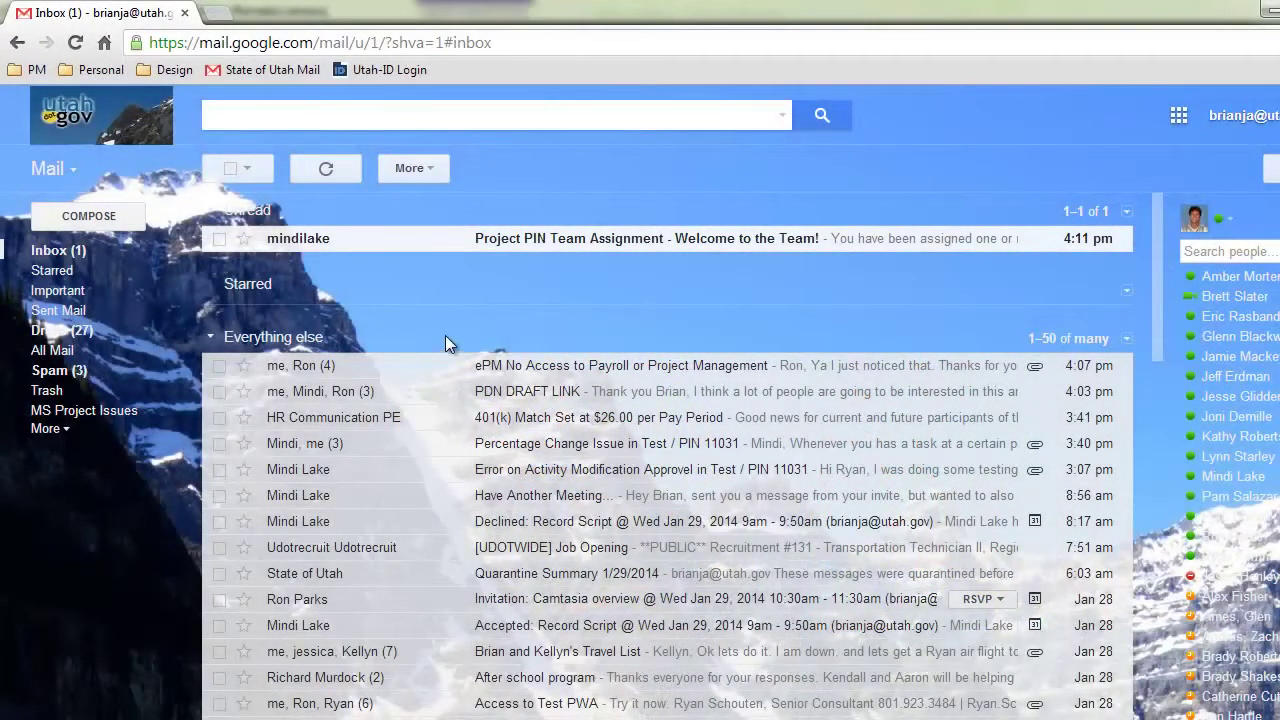
left_click(506, 243)
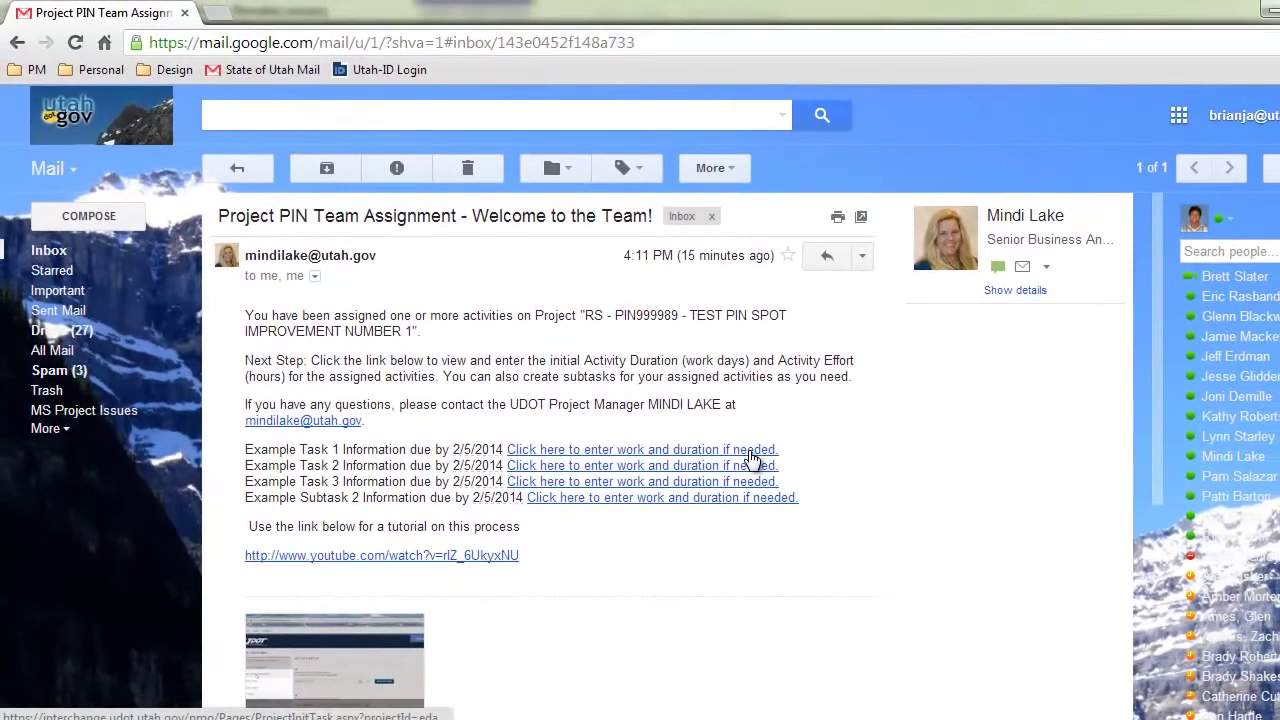
Open Example Task 1's work-and-duration page and sign in with the account's user name and password.
left_click(750, 452)
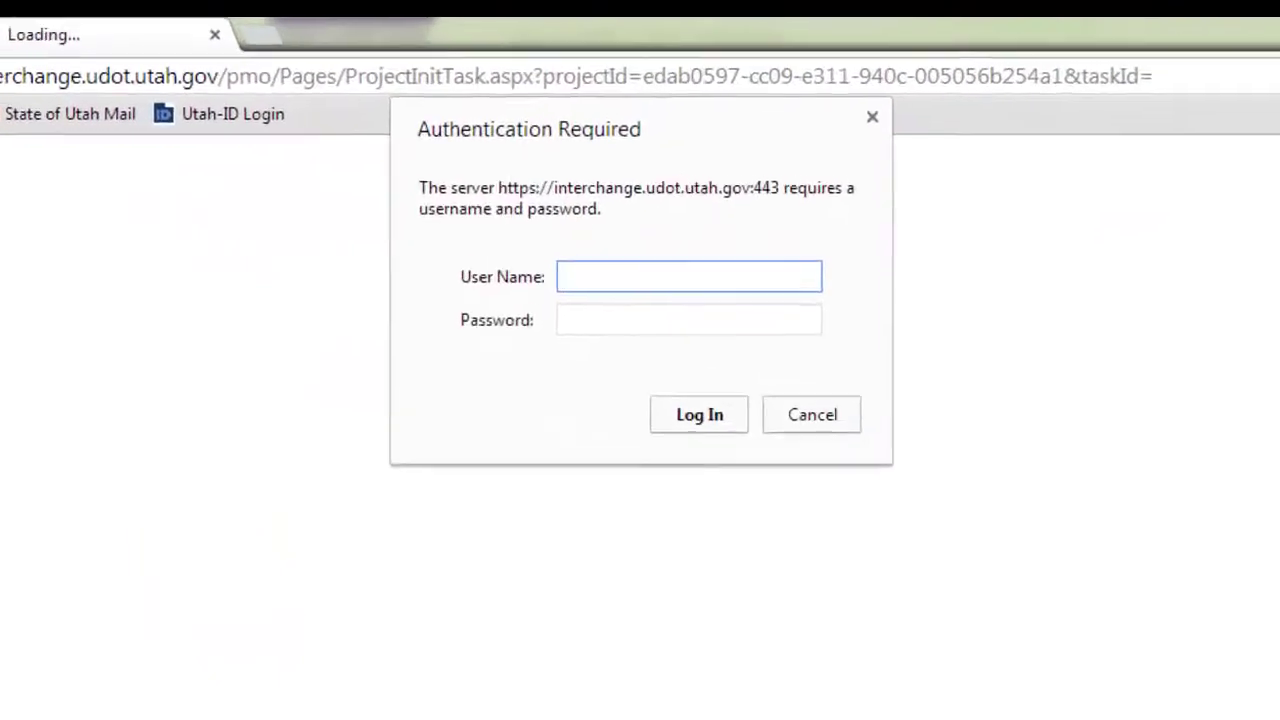
type("bria")
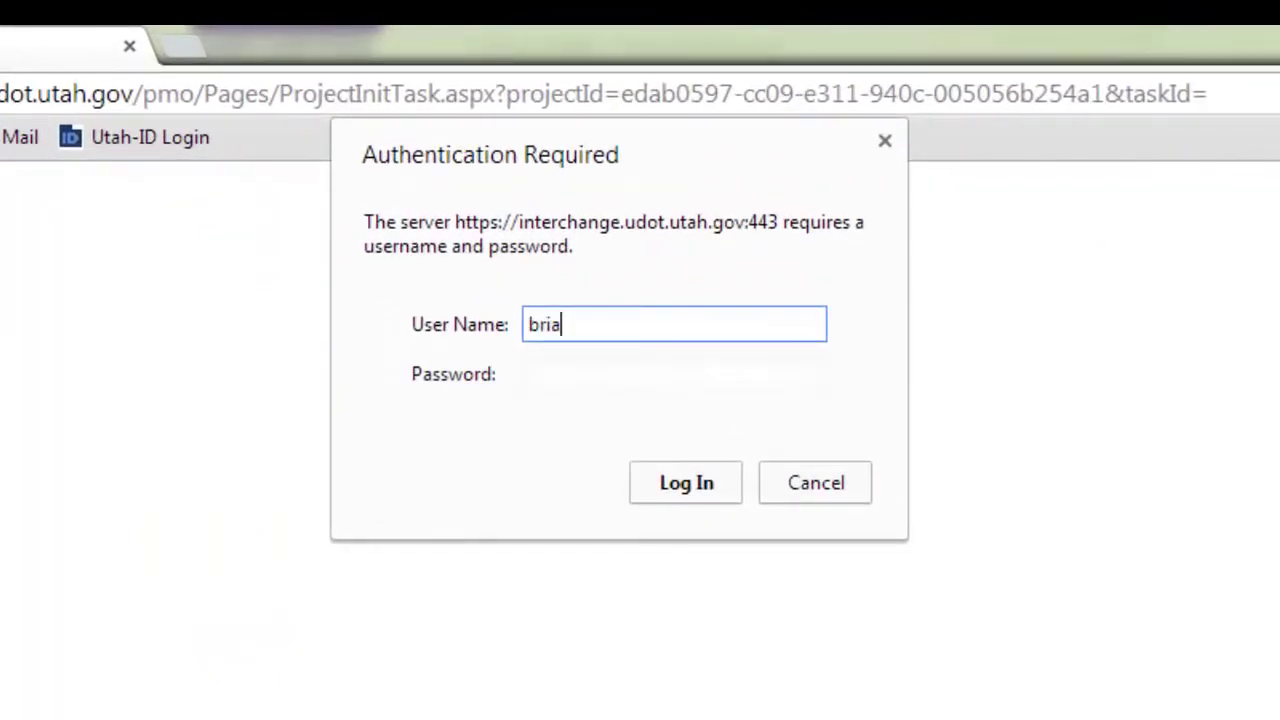
type("nja")
key("Tab")
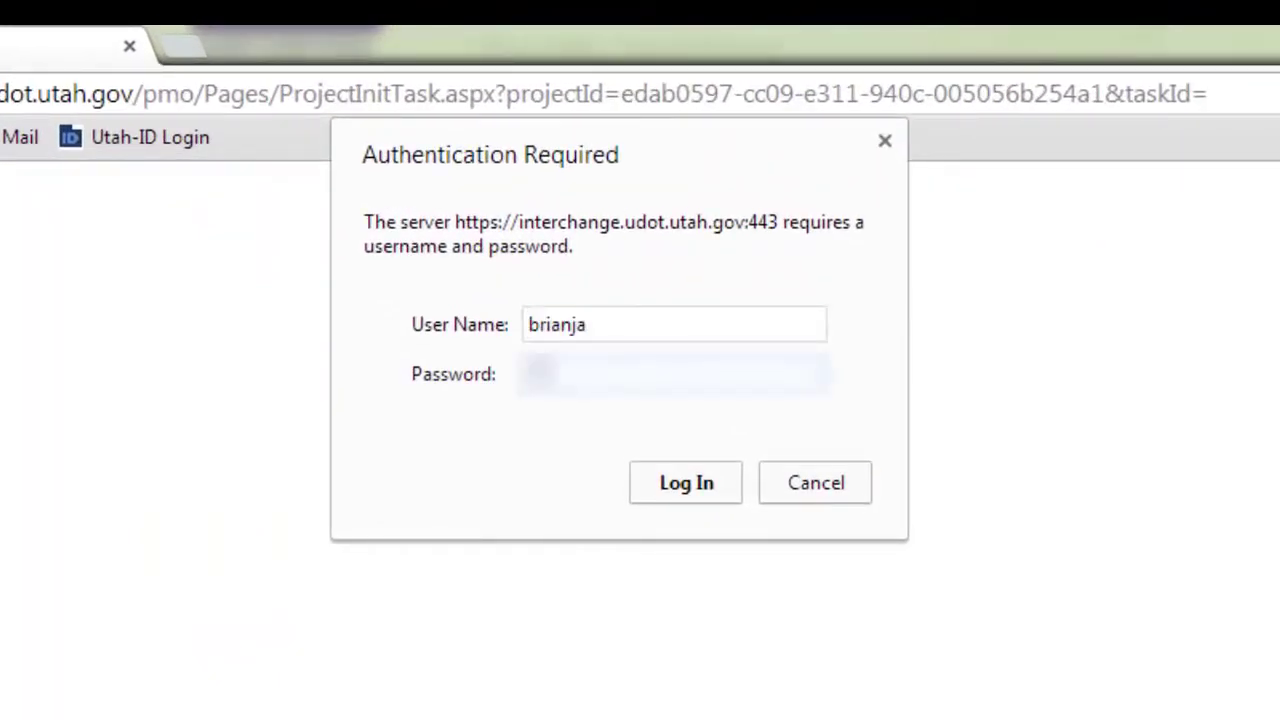
type("•••••")
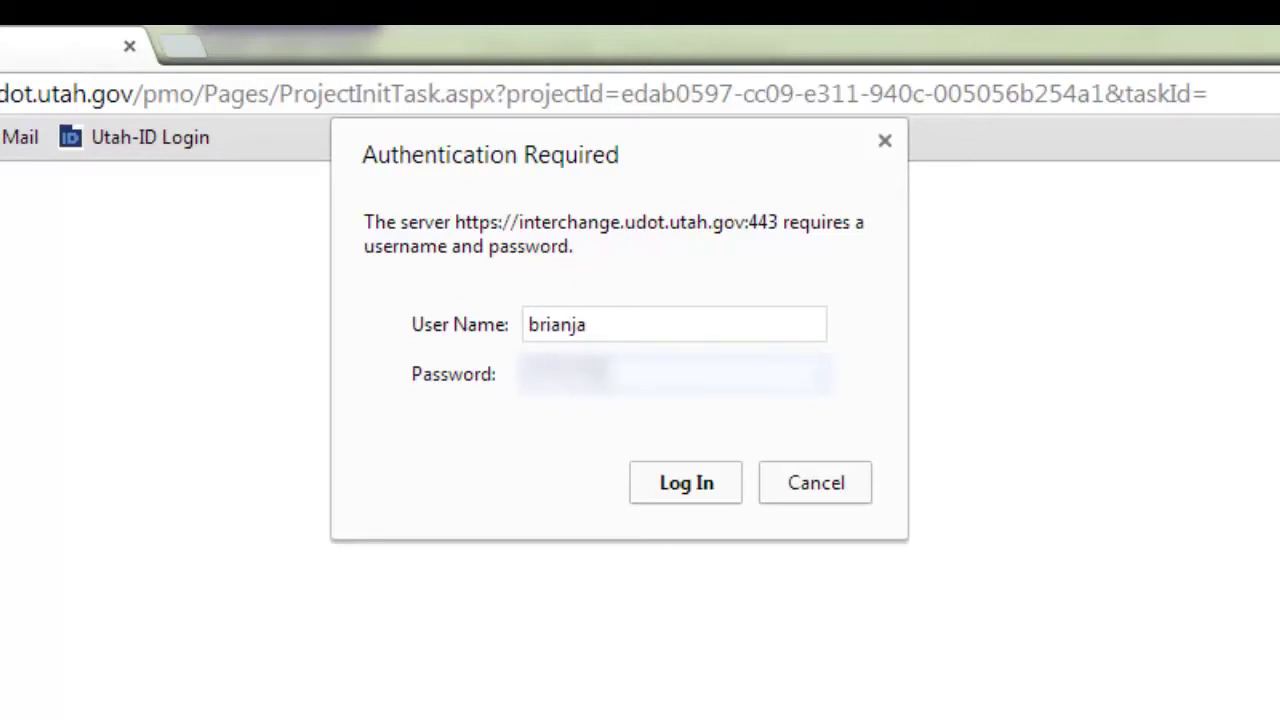
key("Return")
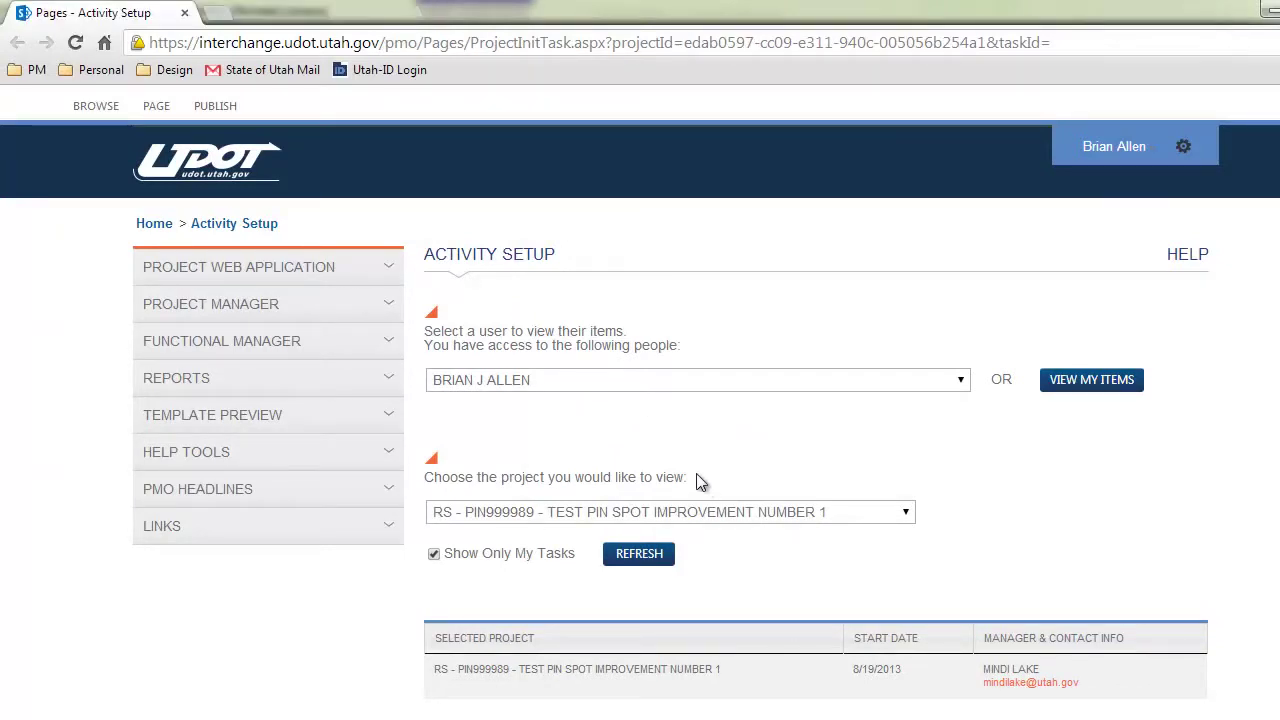
left_click(371, 345)
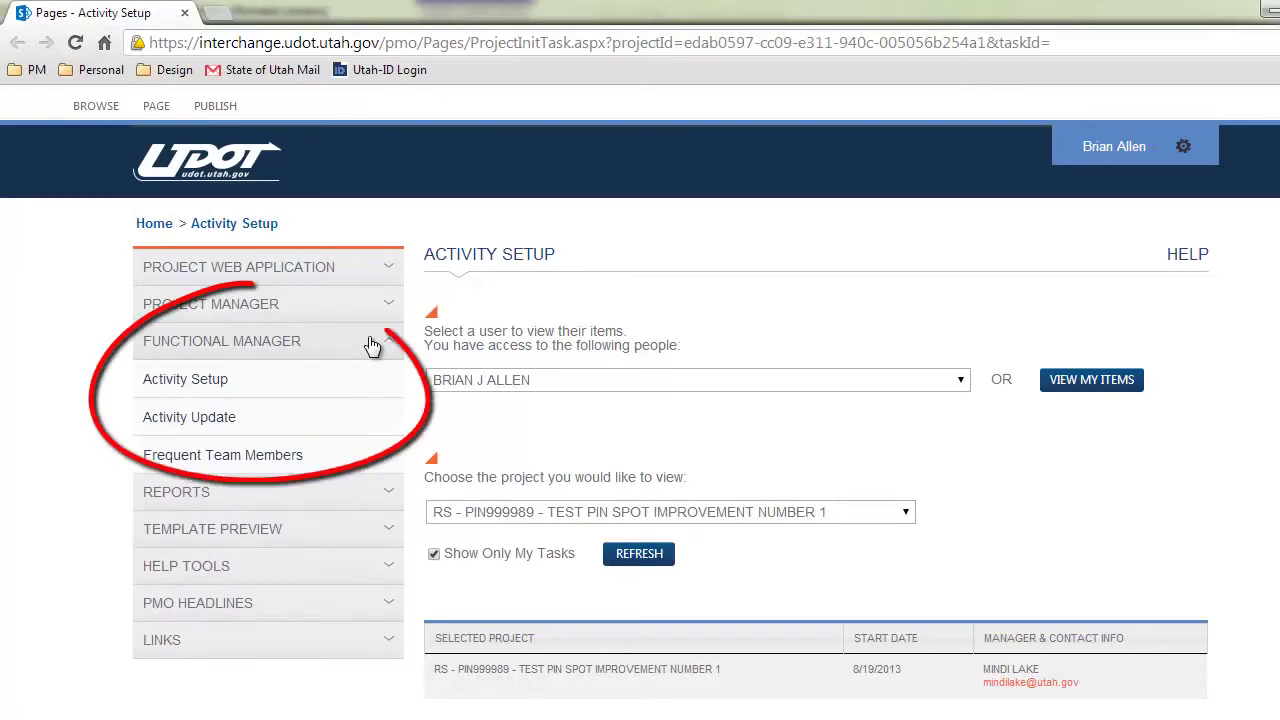
left_click(354, 343)
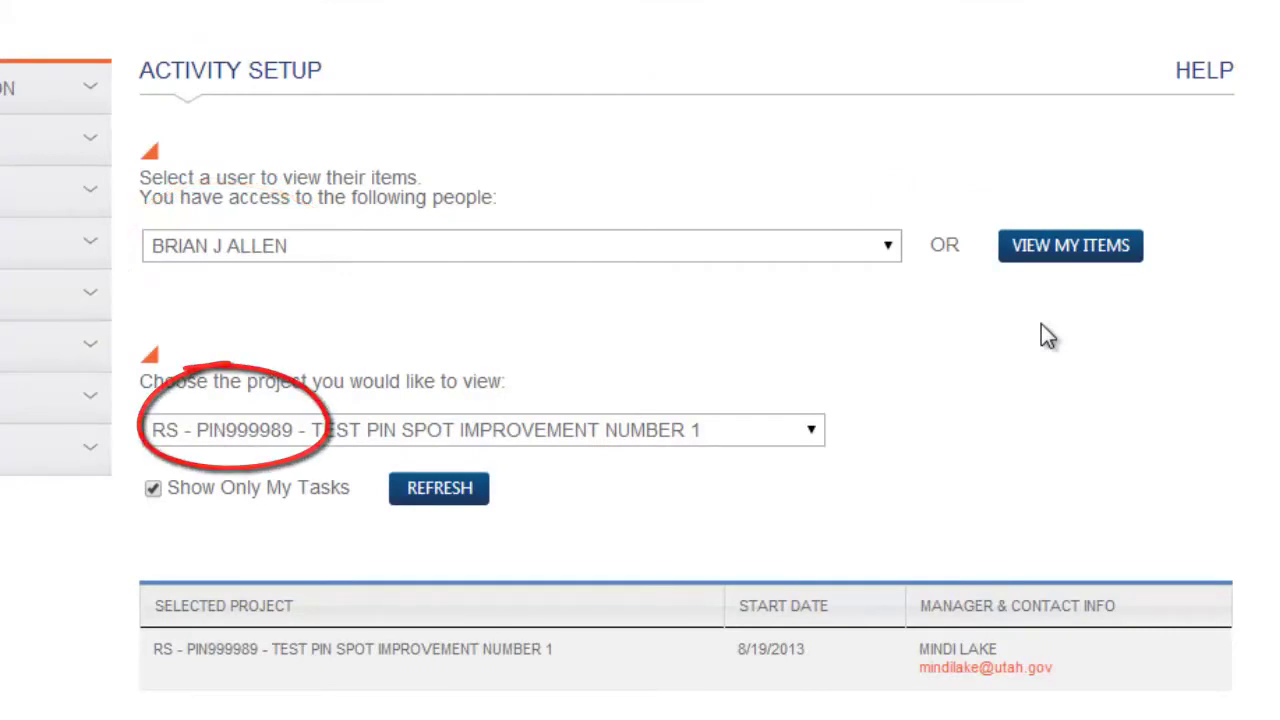
left_click(891, 250)
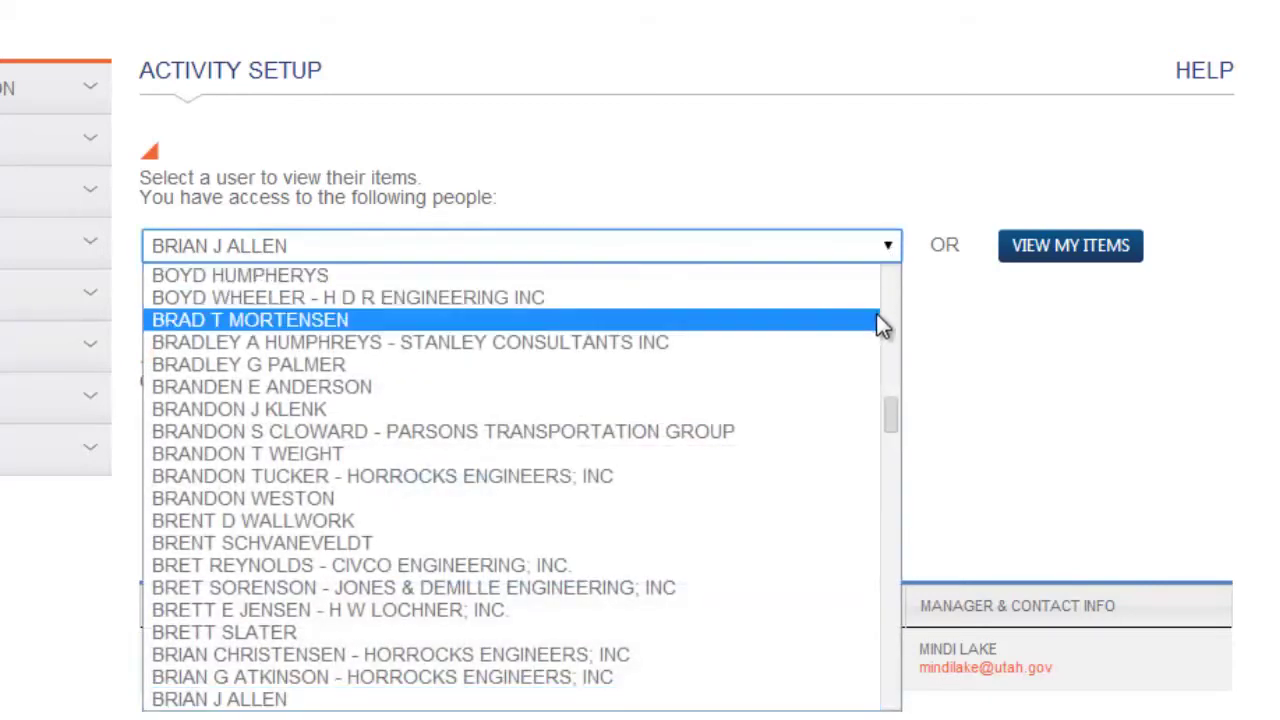
left_click_drag(889, 414, 886, 514)
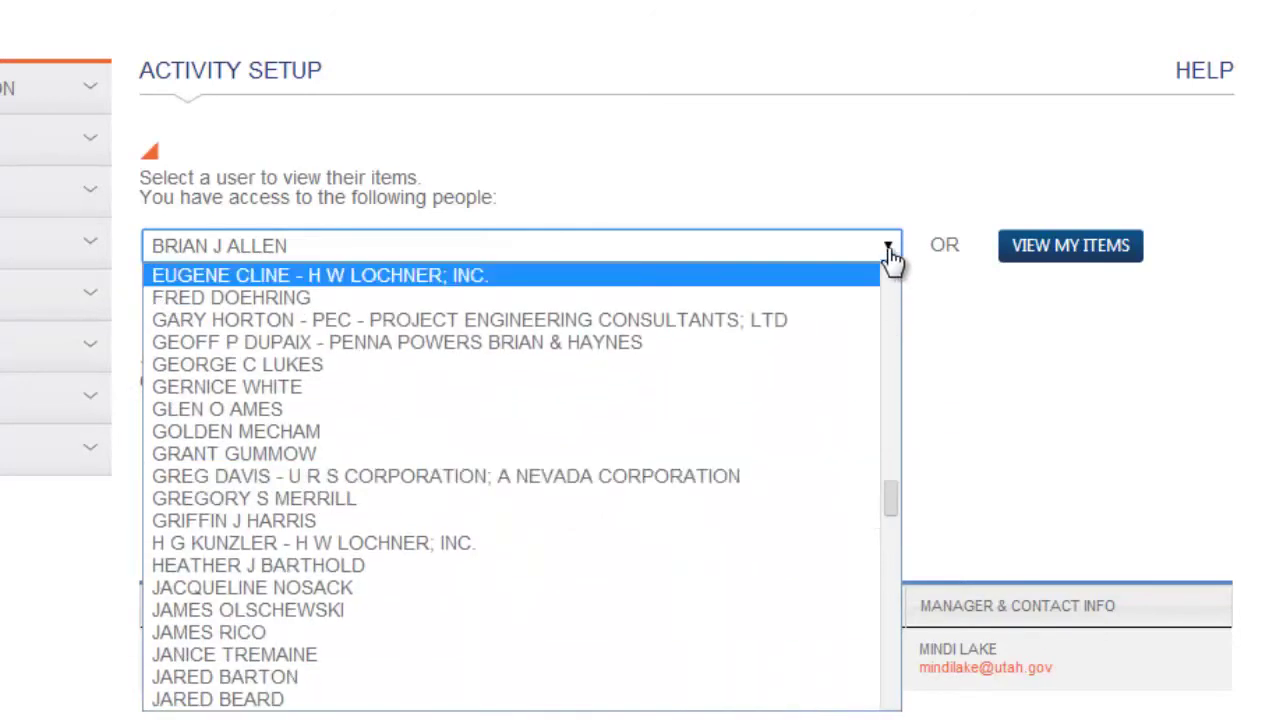
left_click(891, 253)
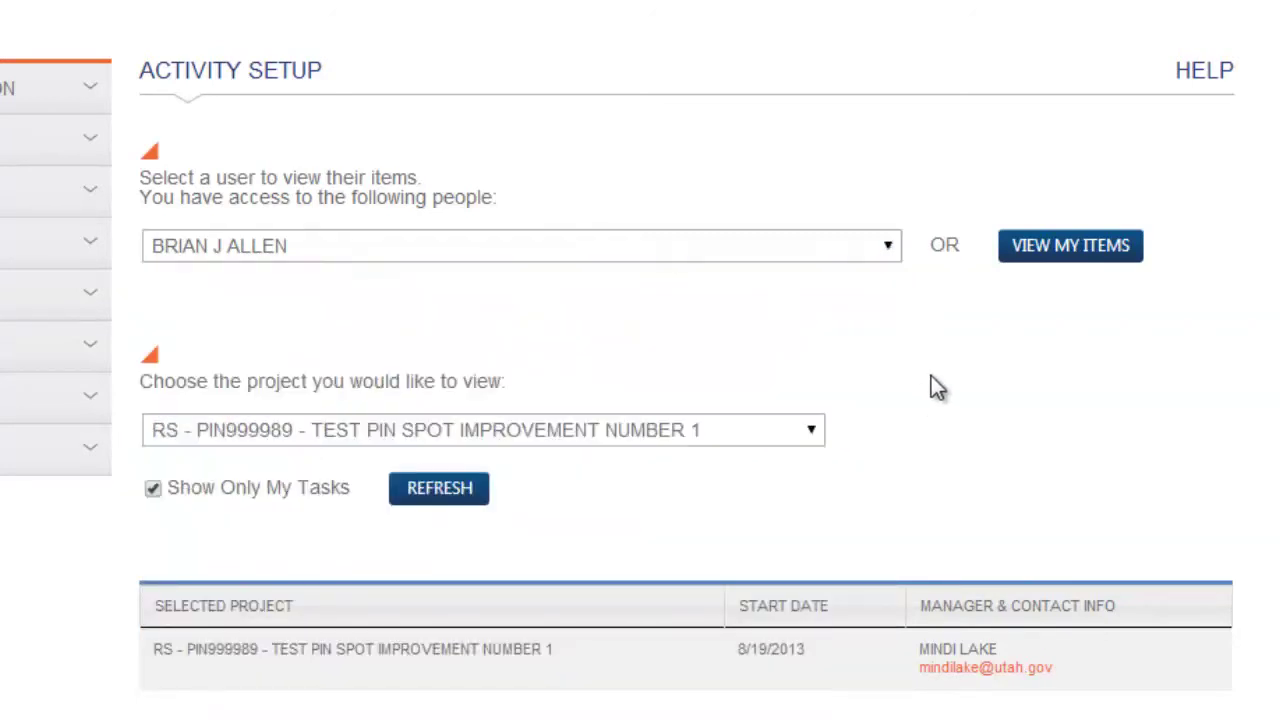
scroll(932, 367, "down", 3)
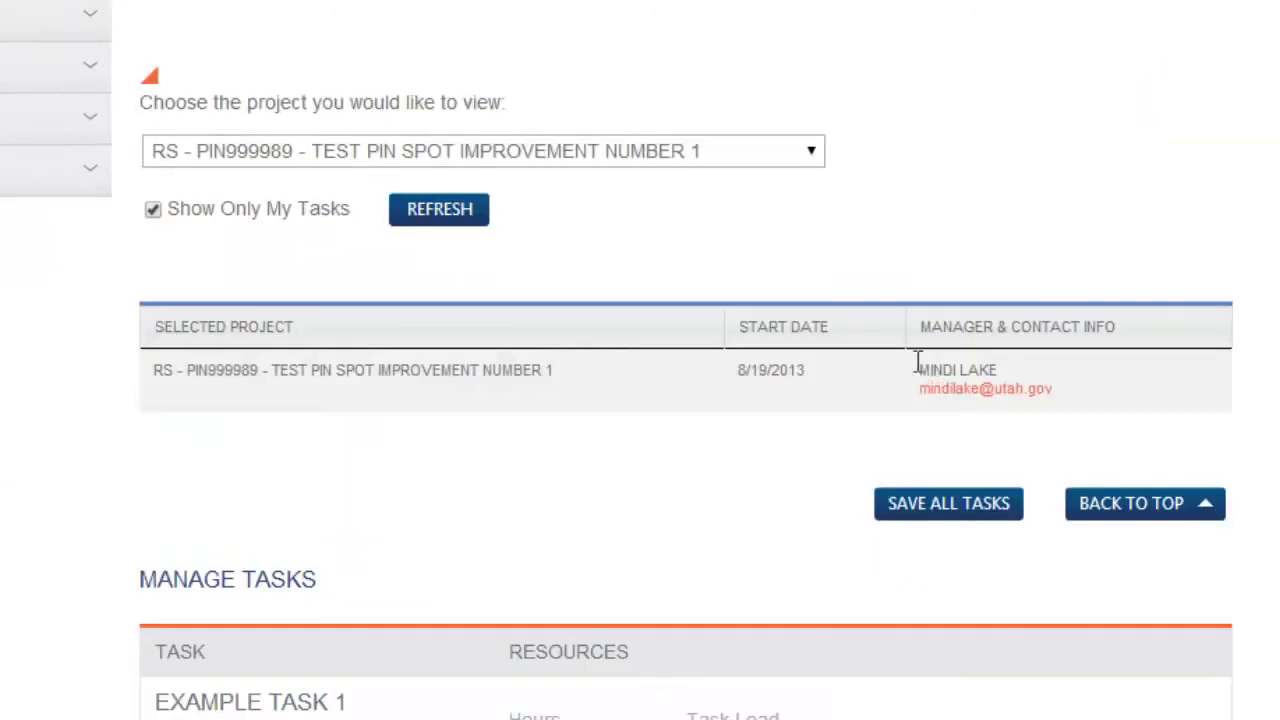
left_click(818, 163)
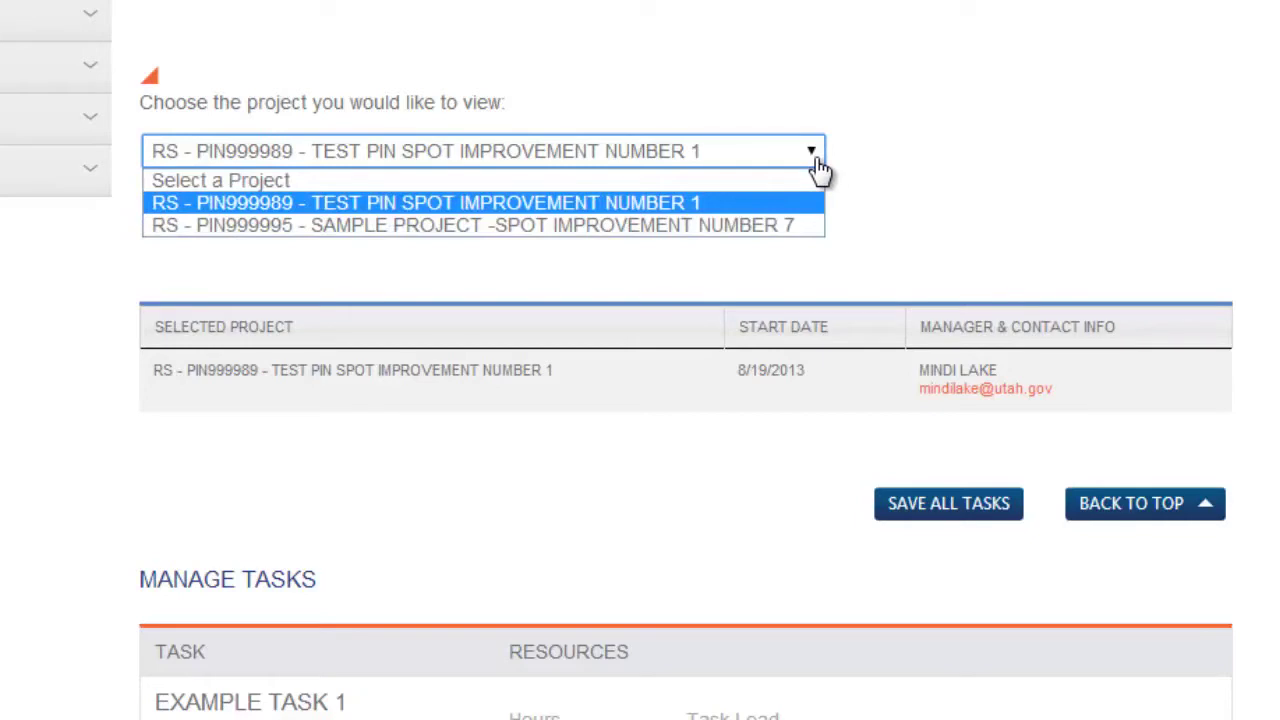
scroll(1268, 200, "down", 2)
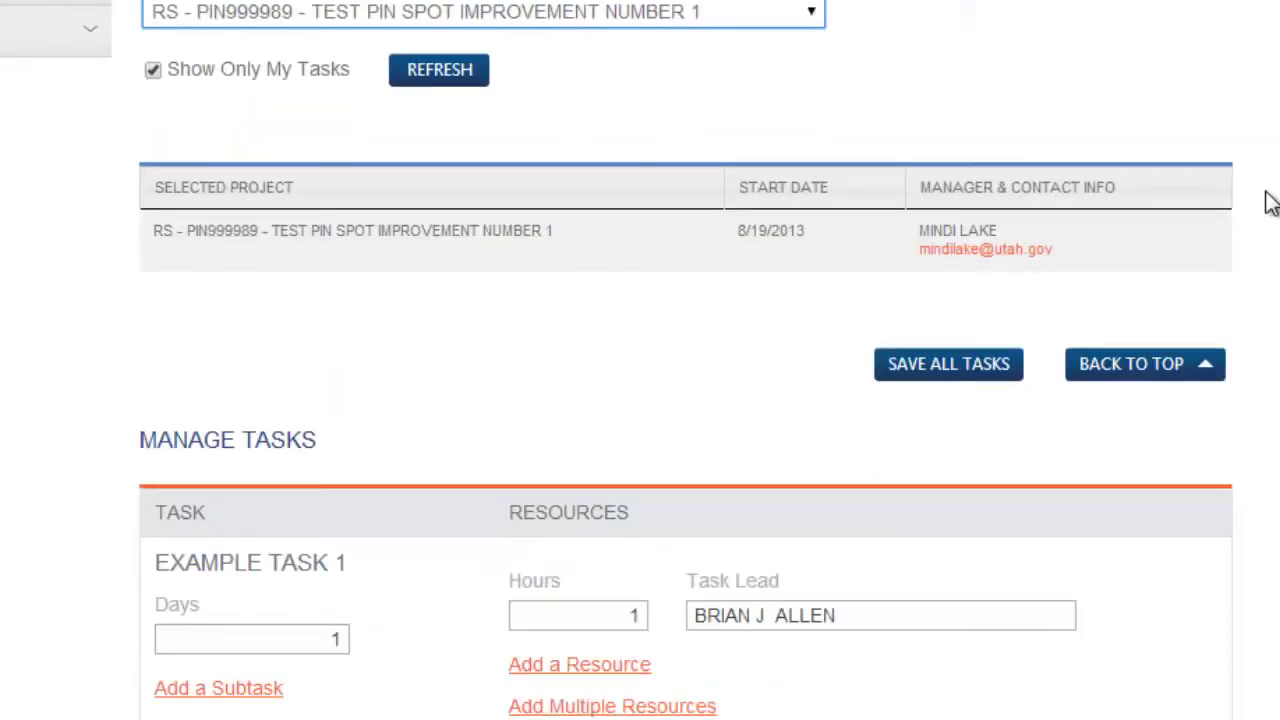
scroll(1270, 200, "down", 2)
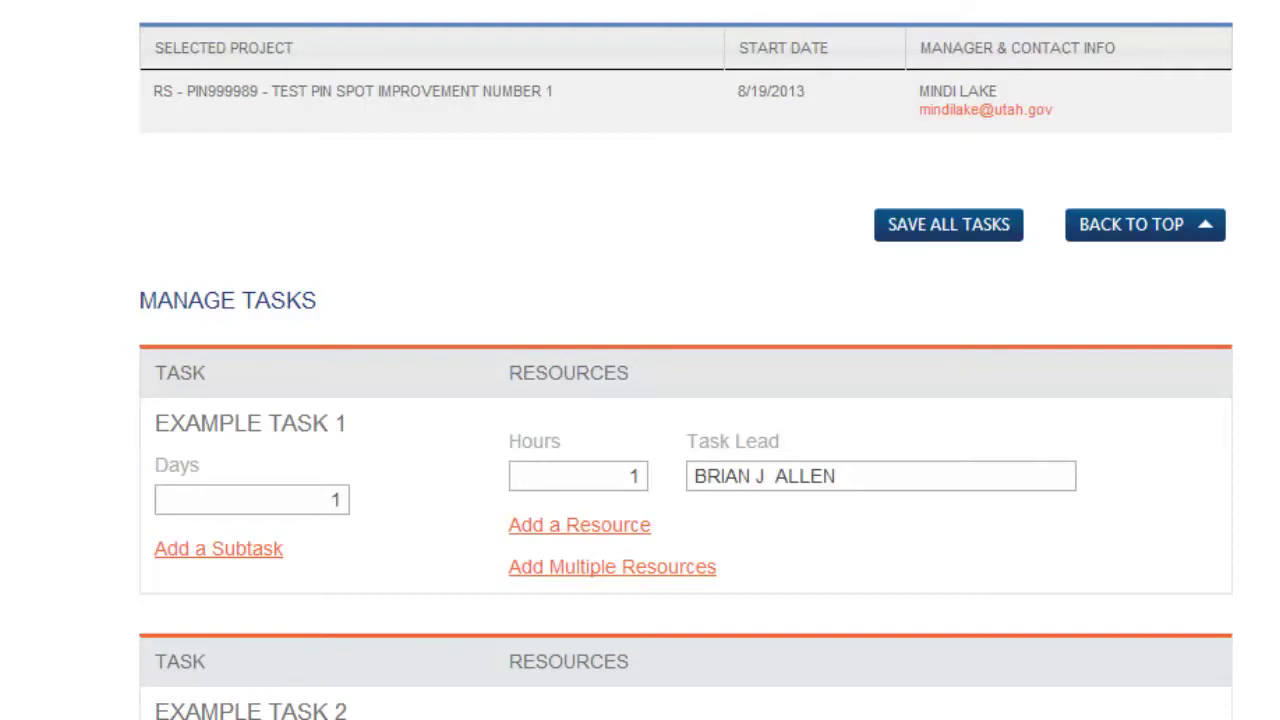
scroll(640, 400, "down", 3)
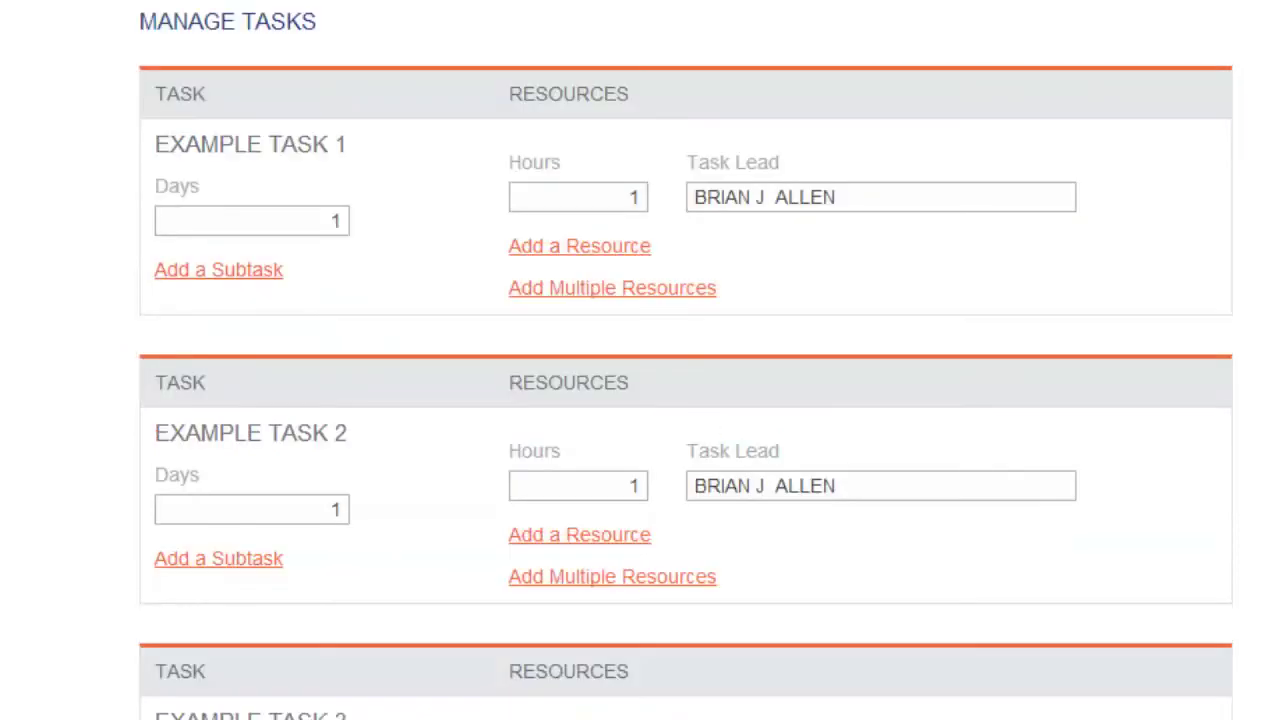
scroll(640, 400, "down", 1)
scroll(640, 400, "up", 1)
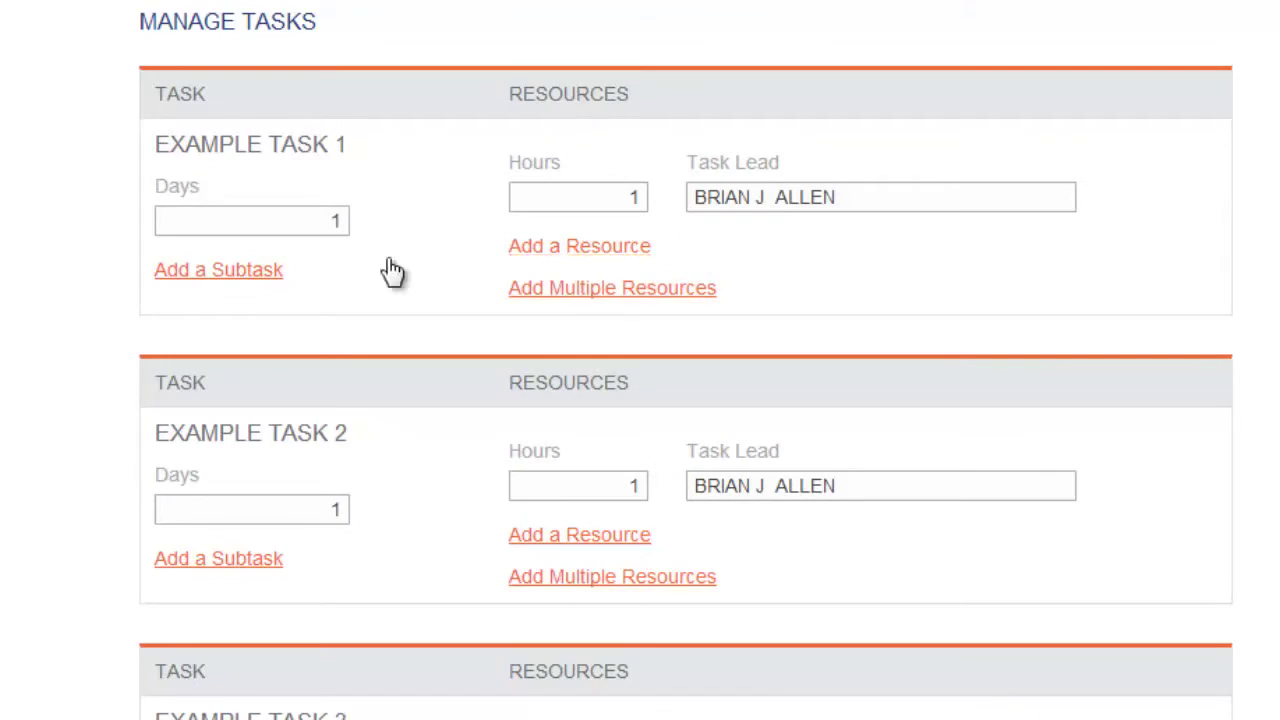
Set Example Task 1 to 10 days and 40 hours.
left_click(314, 227)
left_click_drag(314, 227, 395, 238)
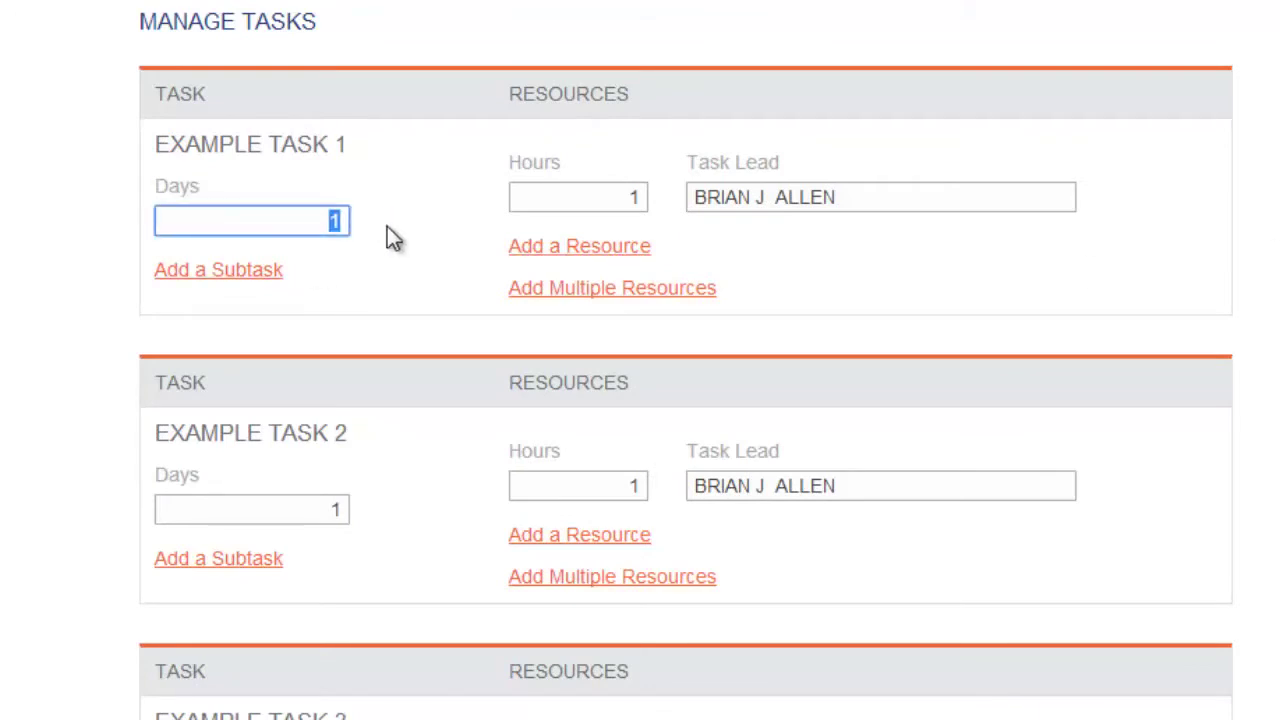
type("10")
left_click(570, 200)
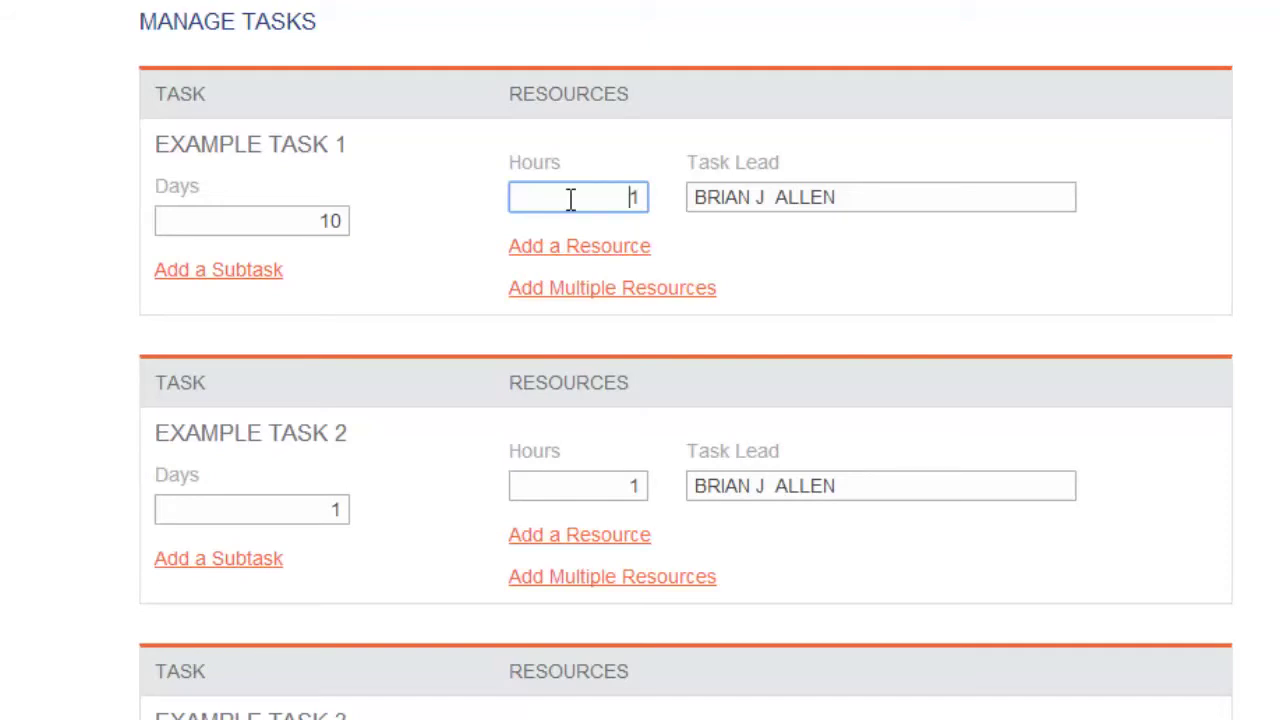
left_click_drag(626, 198, 660, 210)
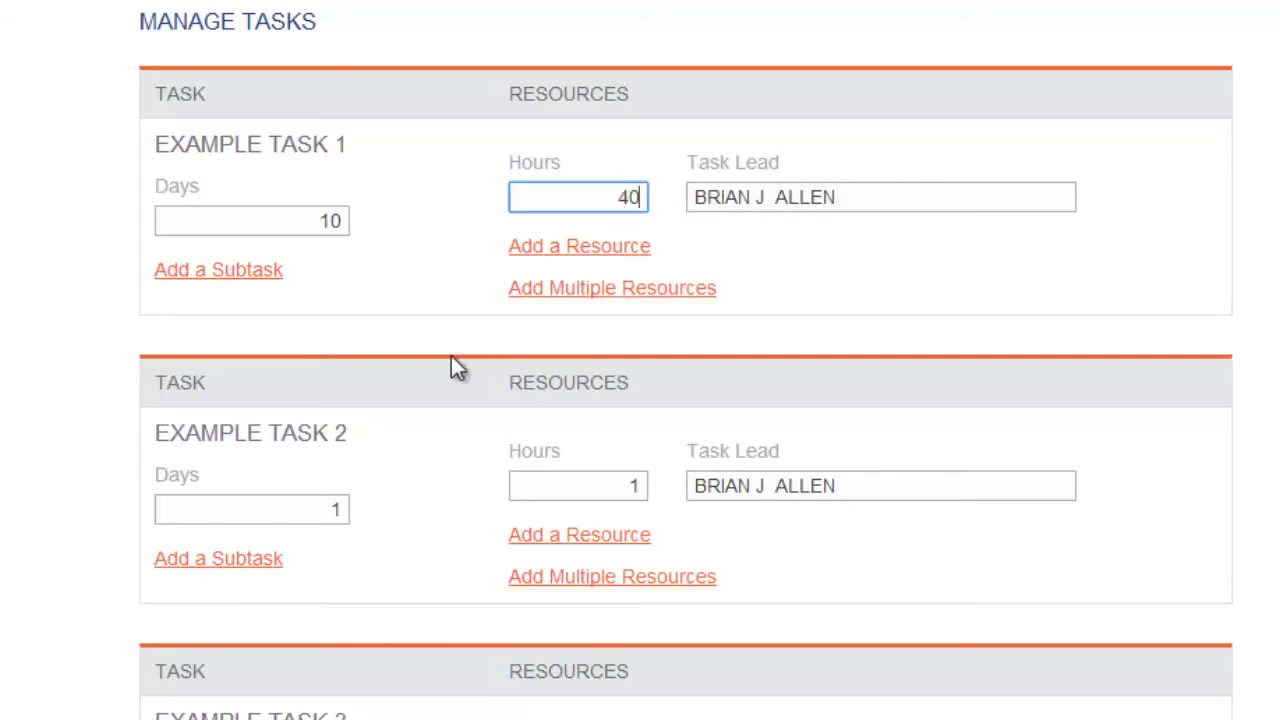
Set Example Task 2 to 10 days and 5 hours.
left_click(318, 503)
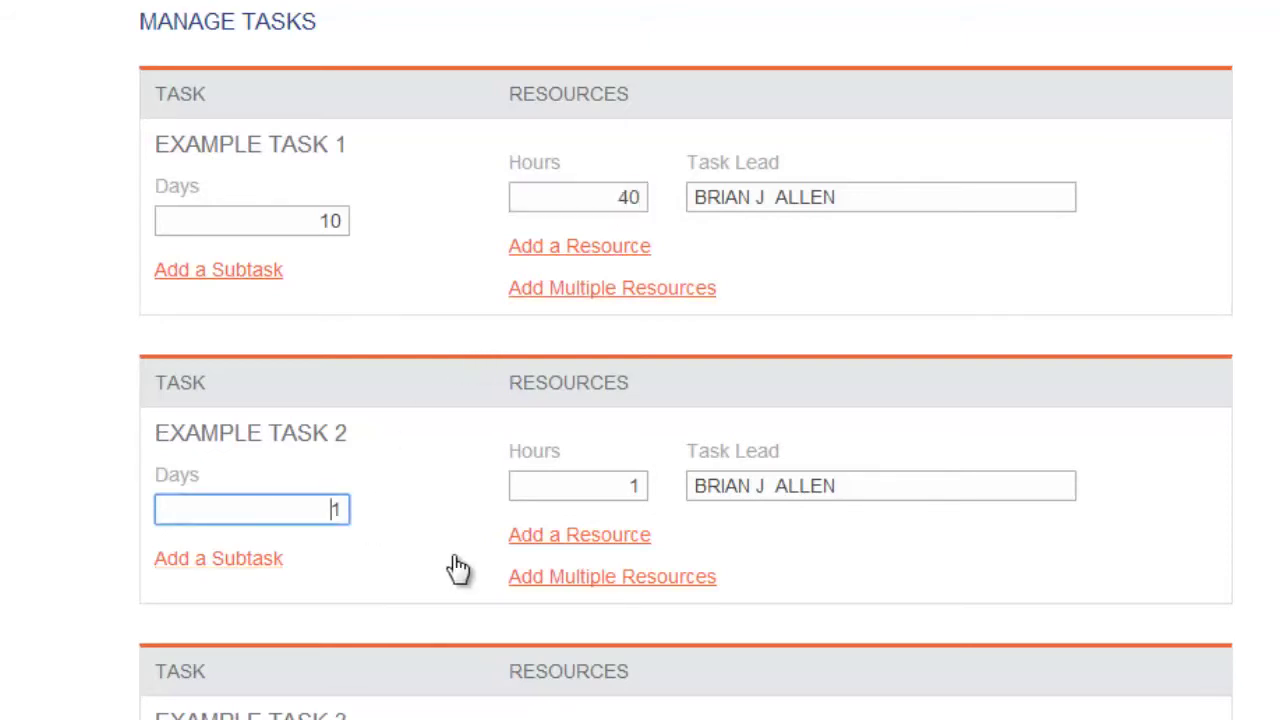
left_click_drag(331, 508, 371, 523)
type("10")
left_click_drag(630, 486, 670, 488)
type("5")
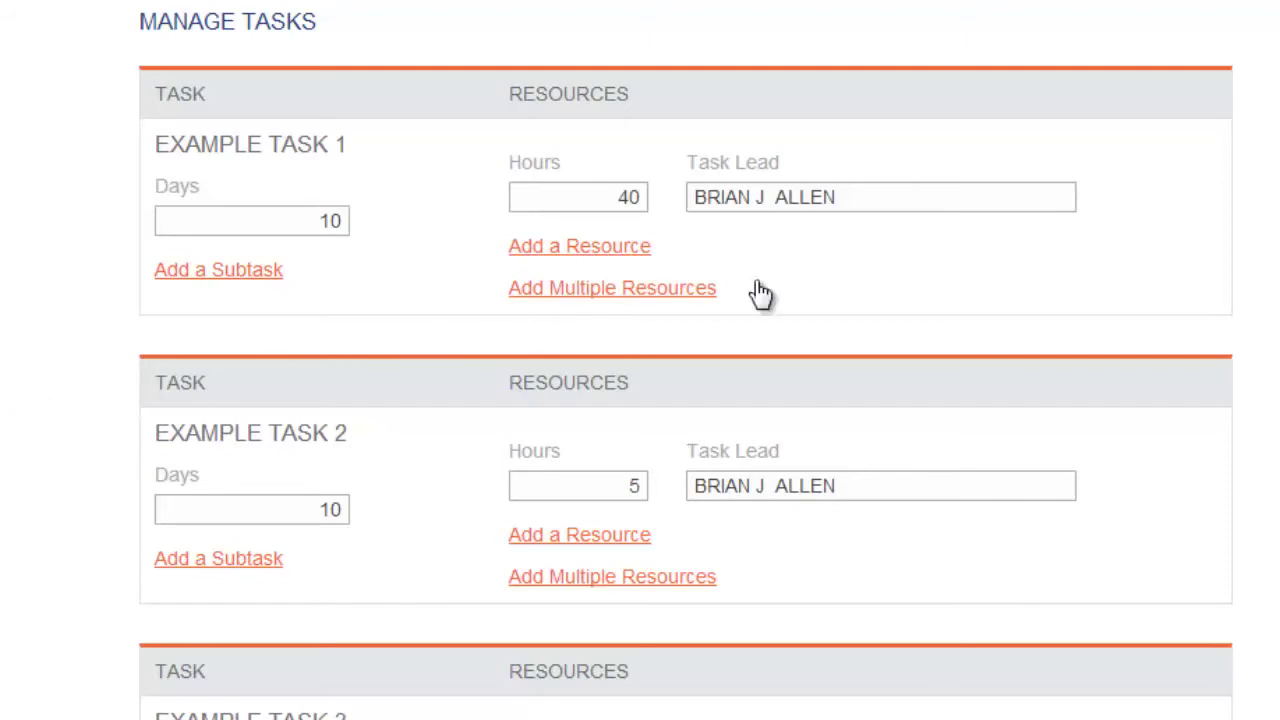
Replace Example Task 1's task lead with a different person picked from the name suggestions.
left_click_drag(853, 203, 673, 212)
key("BackSpace")
type("Jim Go")
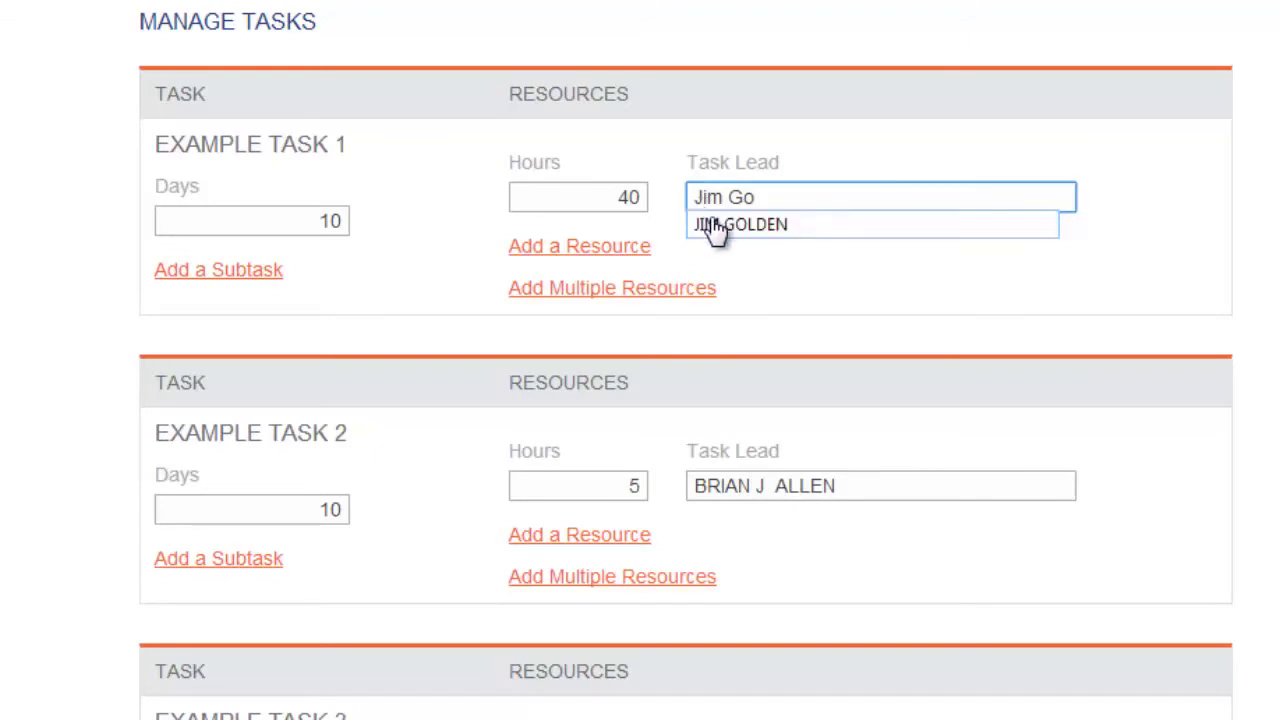
left_click(712, 226)
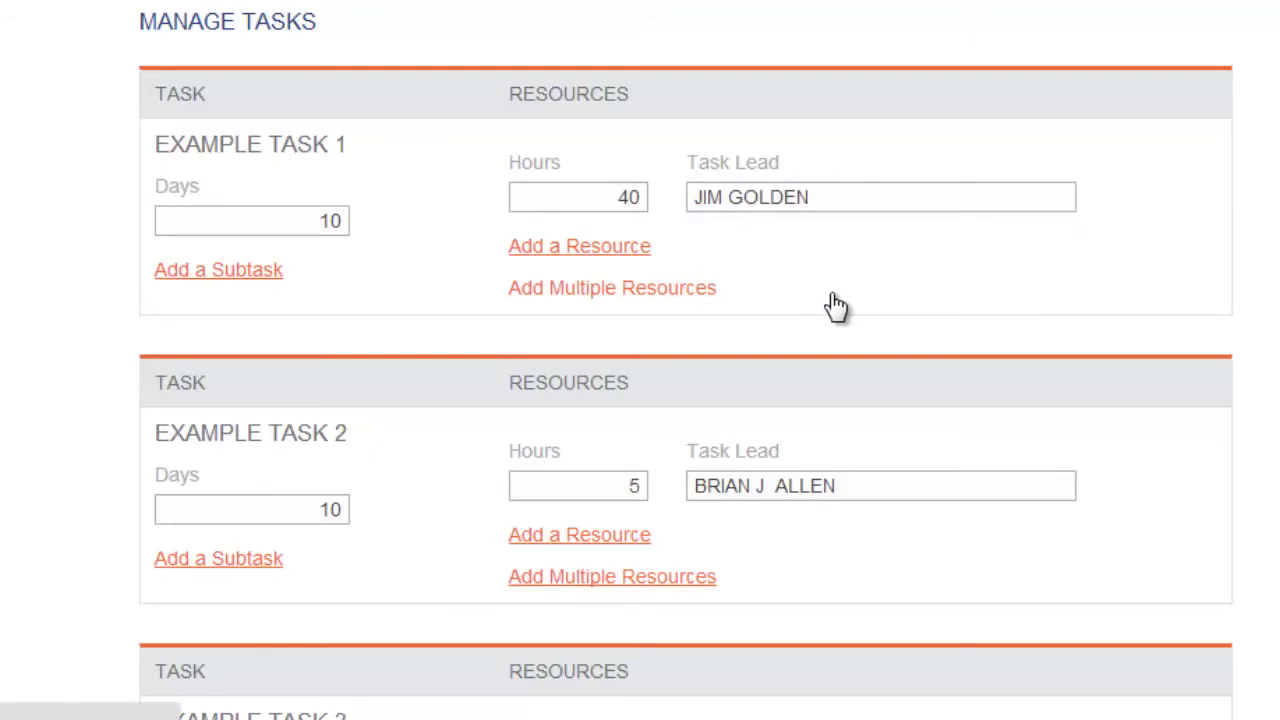
Add a new task resource row to Example Task 1 and assign another staff member.
left_click(630, 250)
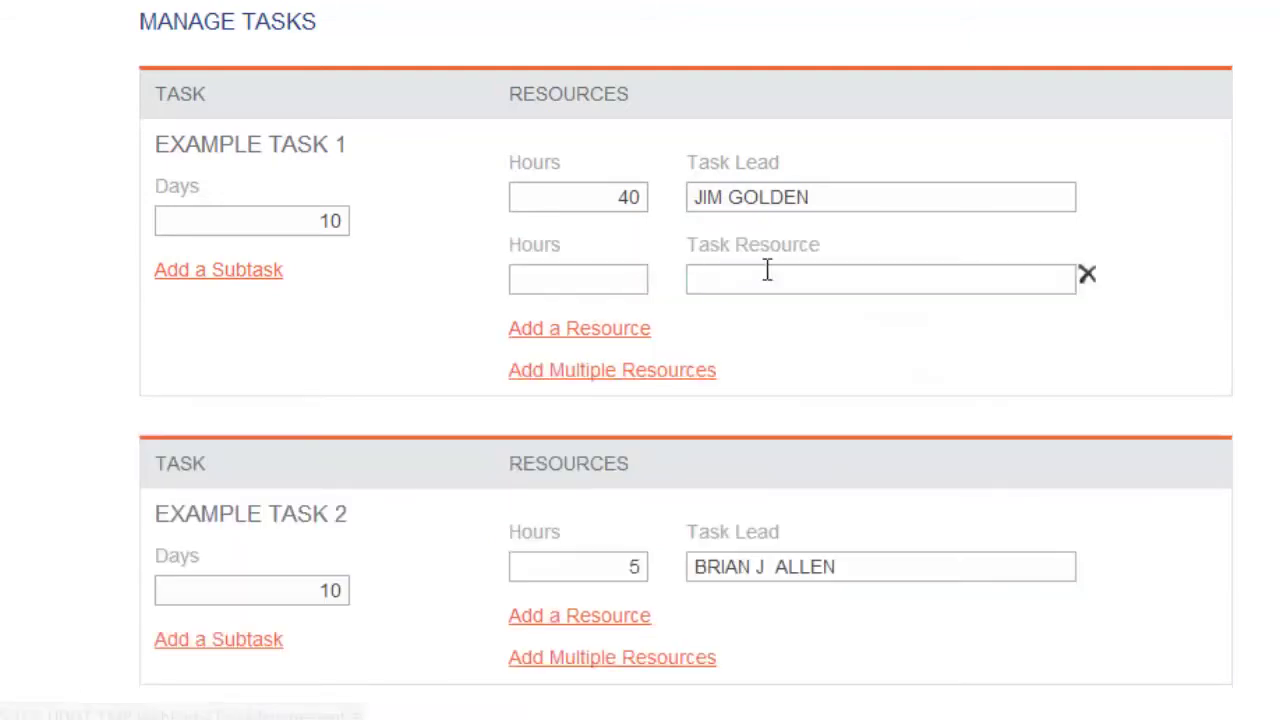
left_click(789, 280)
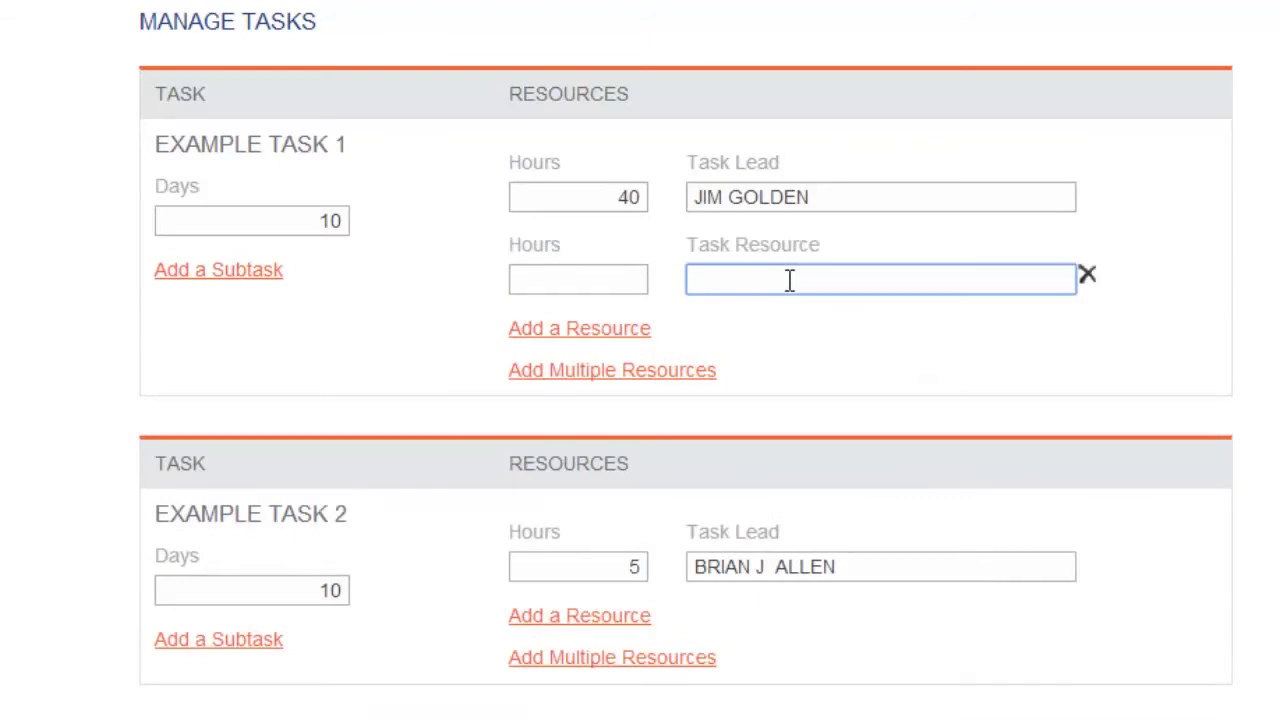
type("J")
key("BackSpace")
type("Mindi")
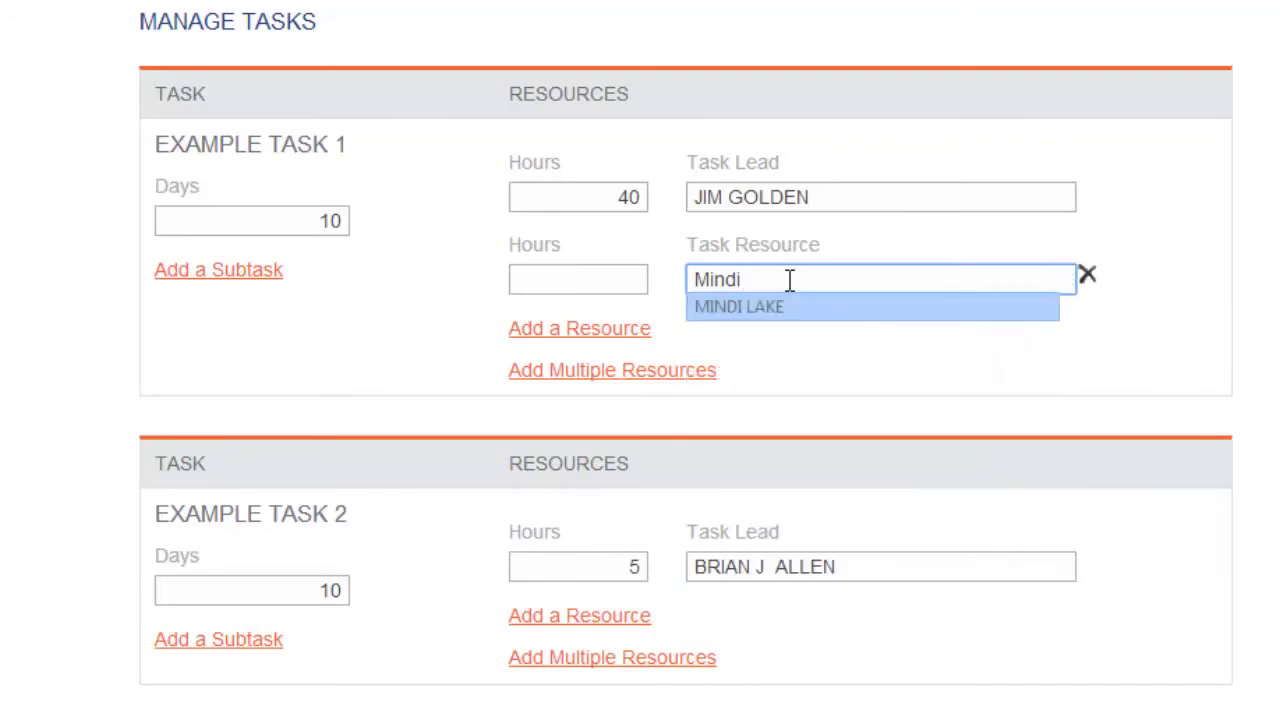
left_click(767, 307)
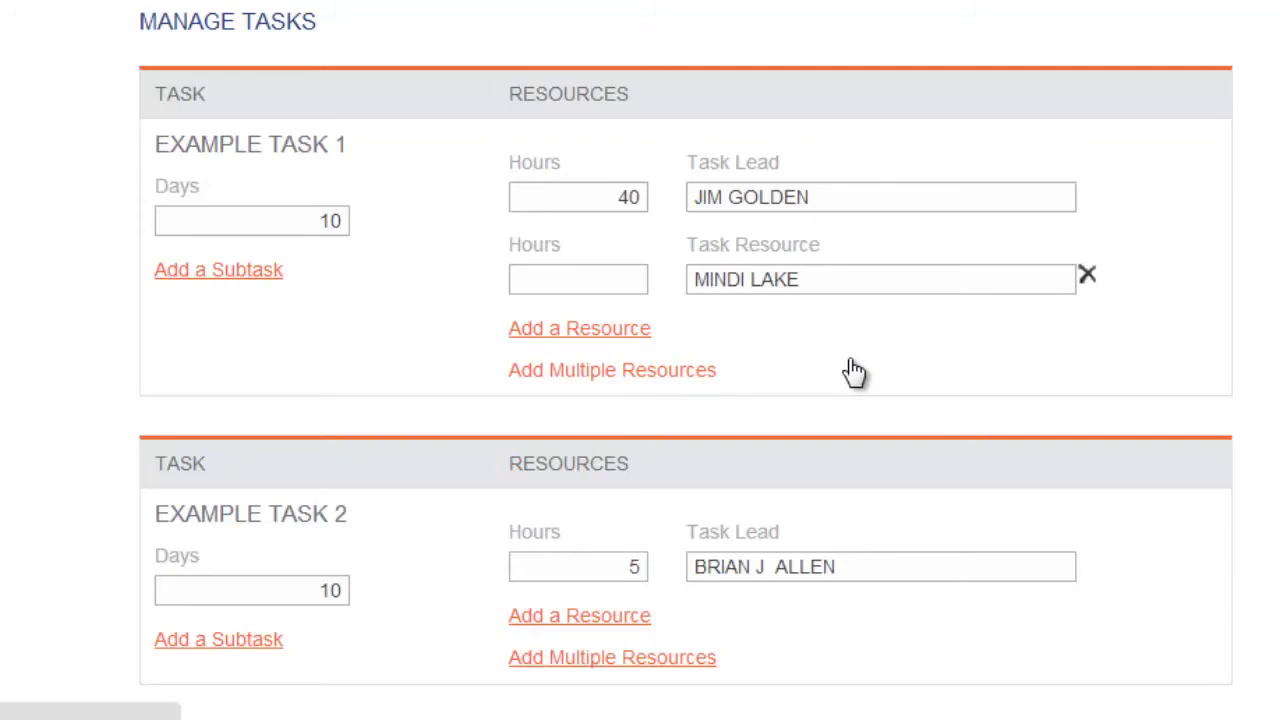
Briefly expand and collapse the Example Summary Task's subtasks, then save all task edits.
scroll(850, 365, "down", 6)
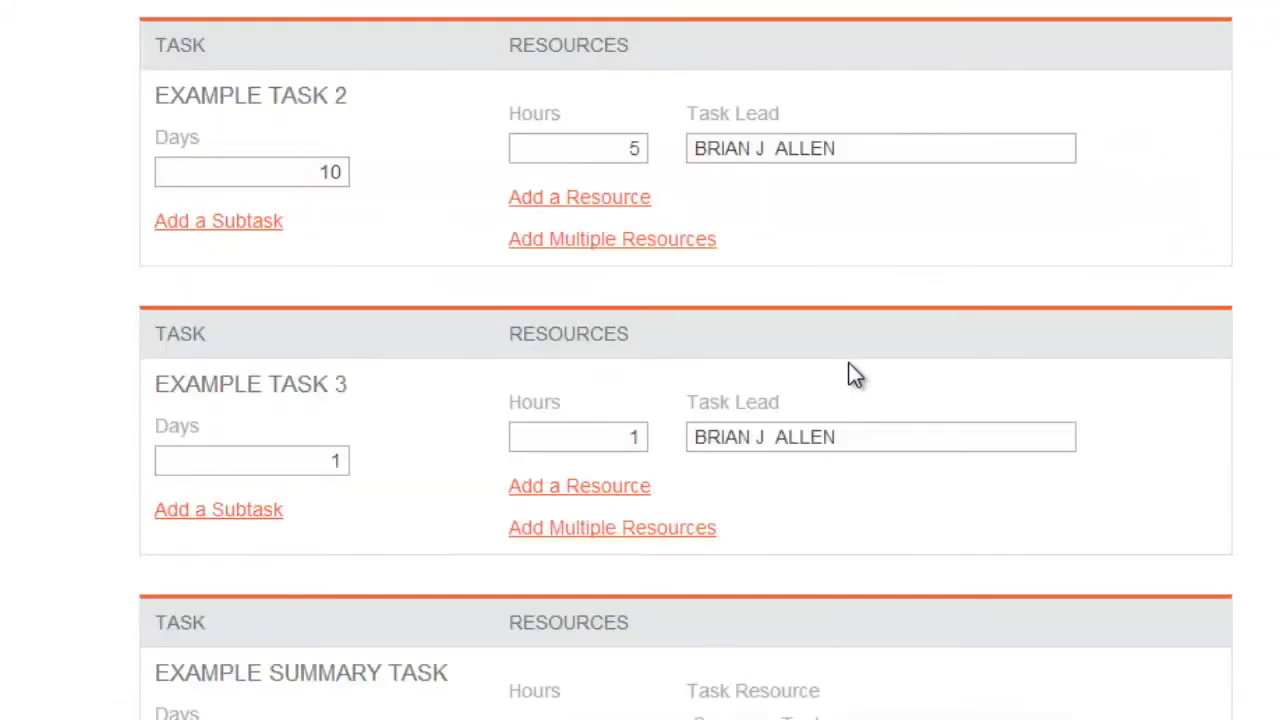
scroll(855, 377, "down", 1)
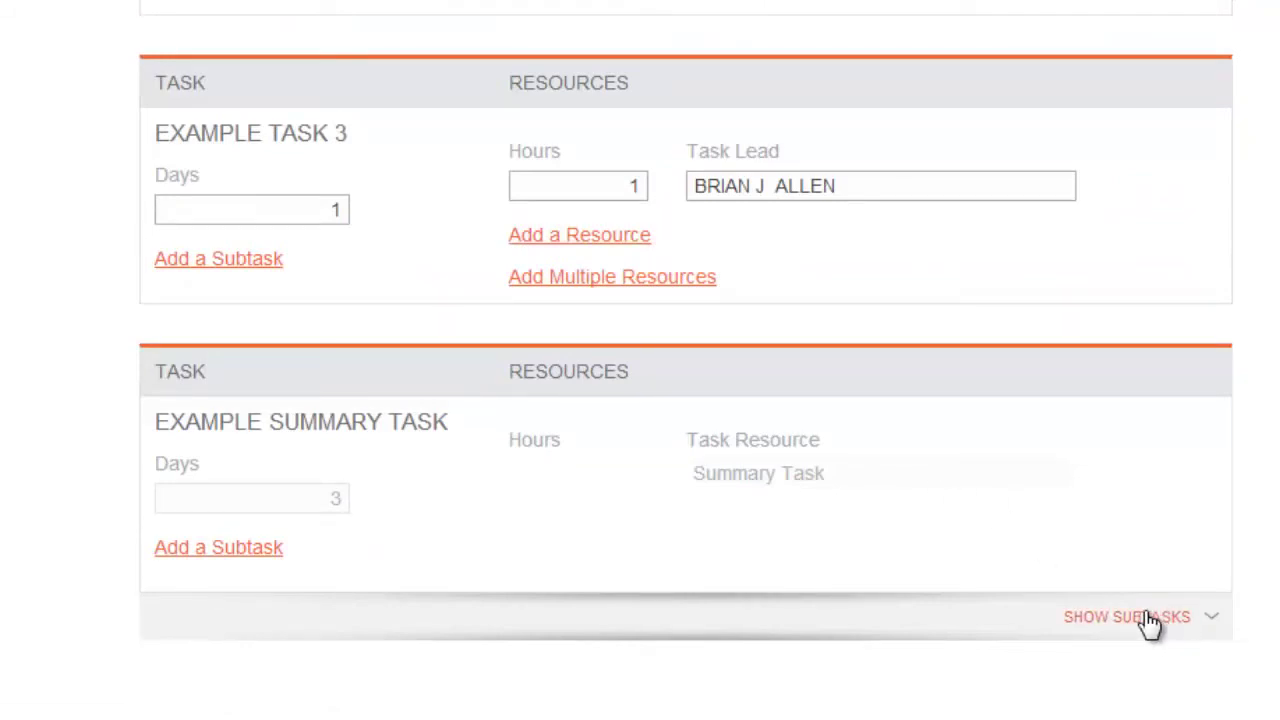
left_click(1071, 622)
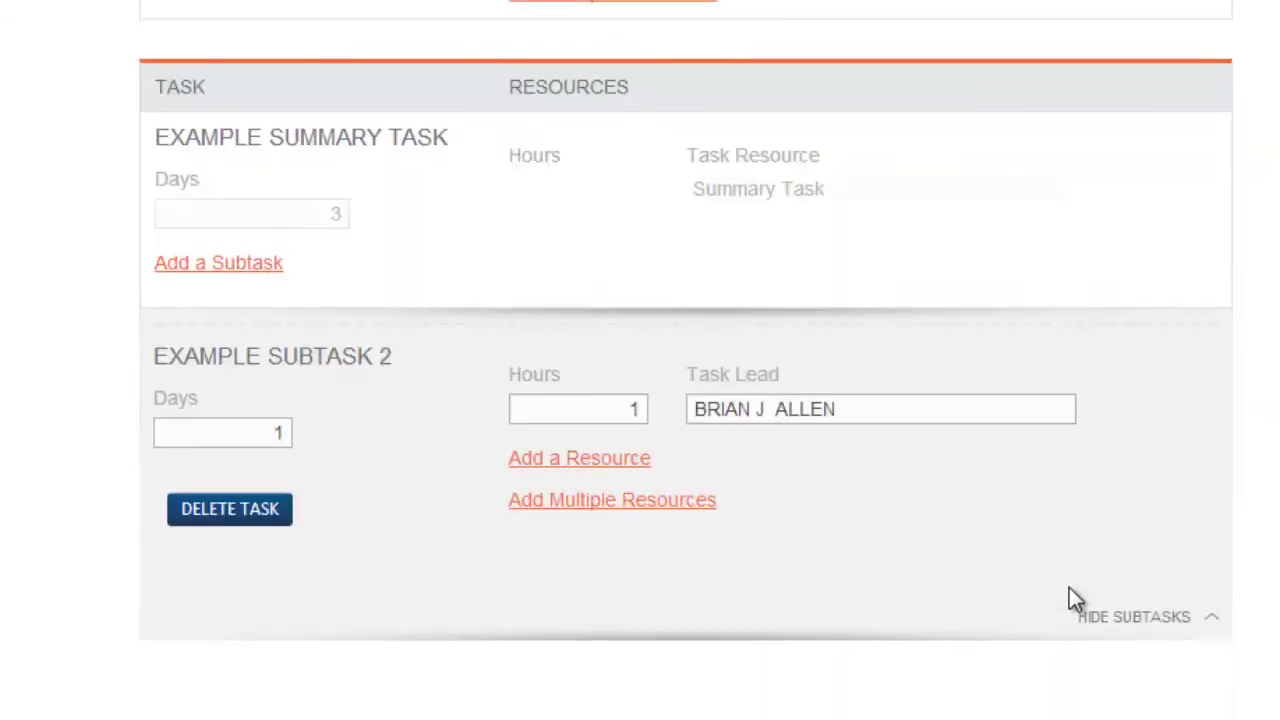
left_click(1074, 610)
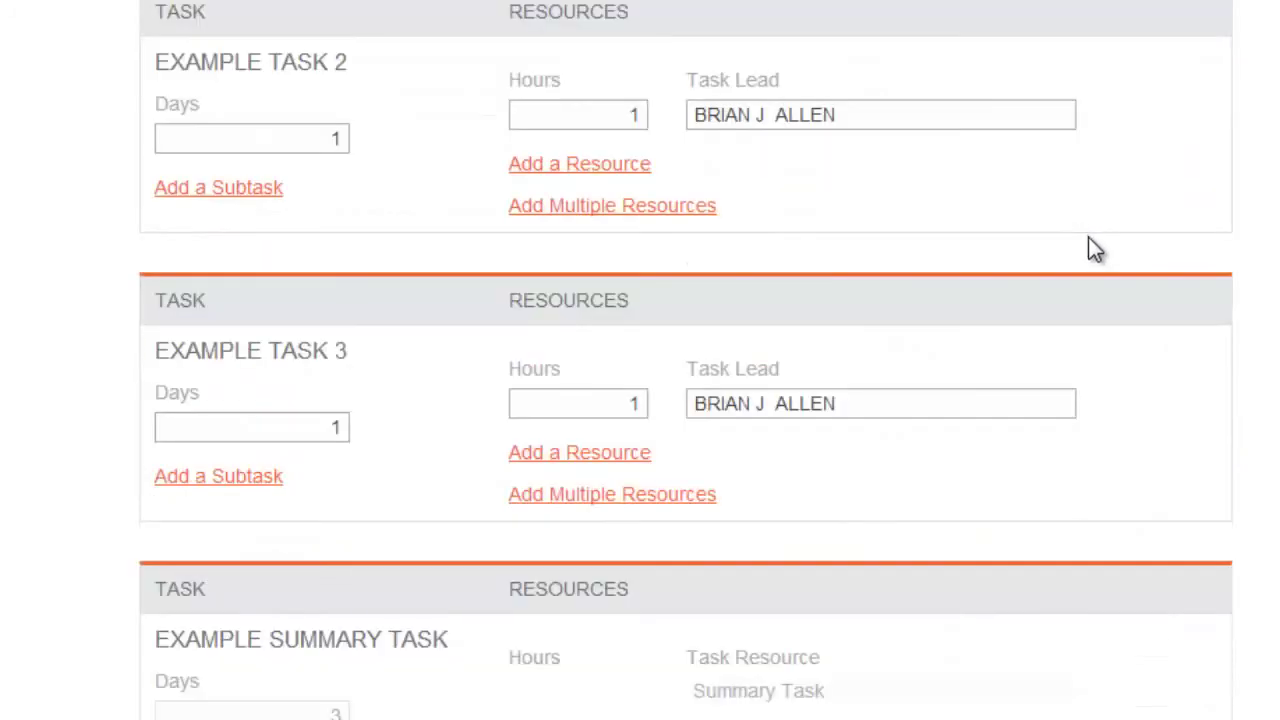
scroll(1088, 240, "up", 7)
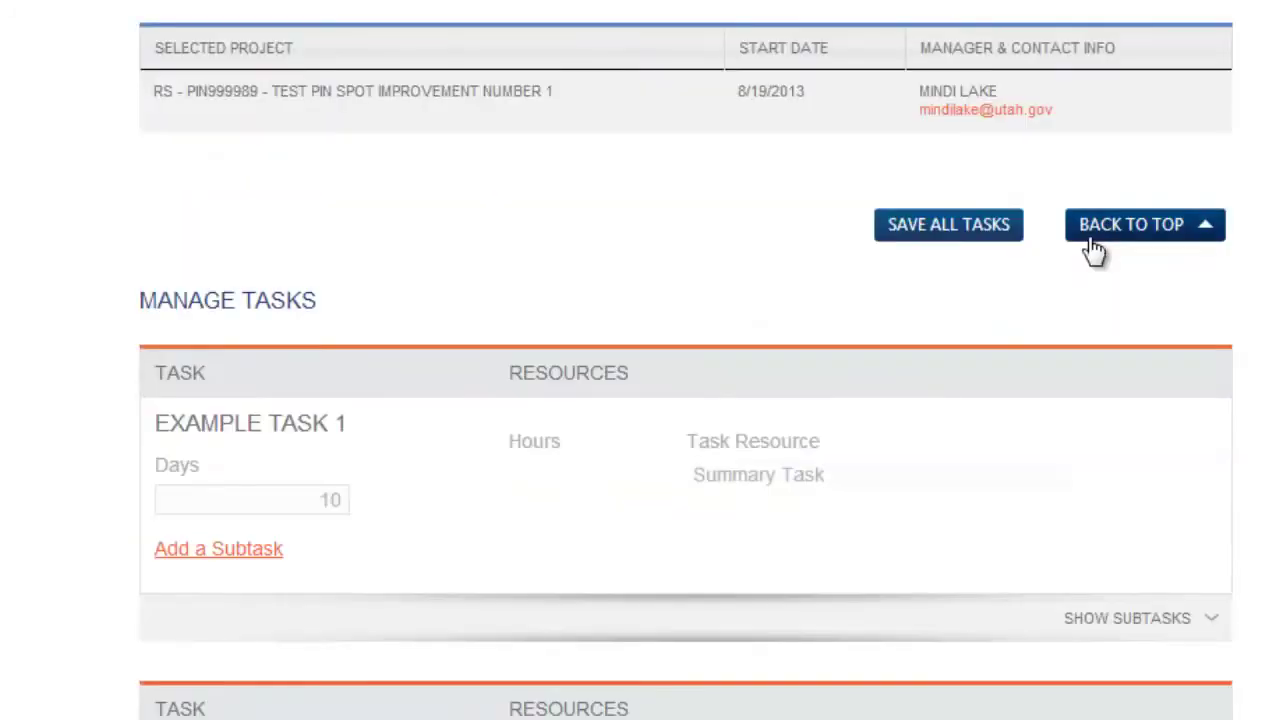
left_click(994, 236)
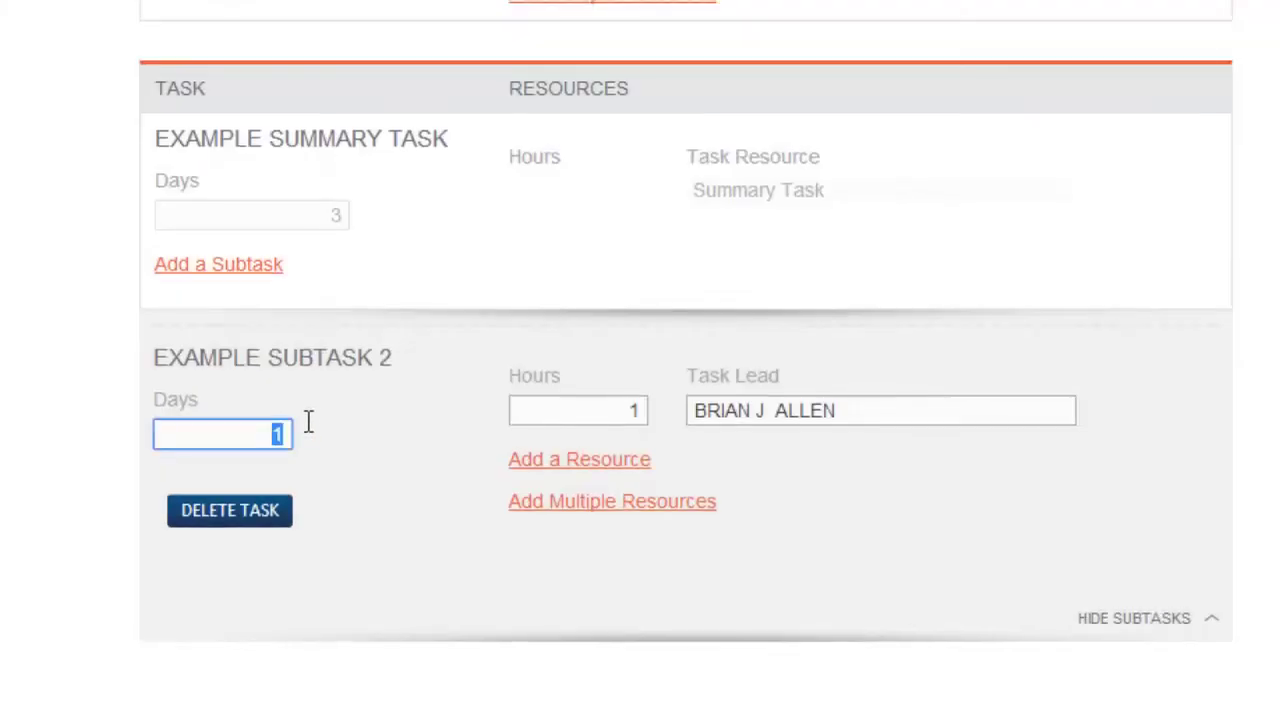
Enter 15 days and 10 hours for Example Subtask 2's task lead.
type("15")
left_click(609, 412)
left_click_drag(609, 412, 689, 420)
type("10")
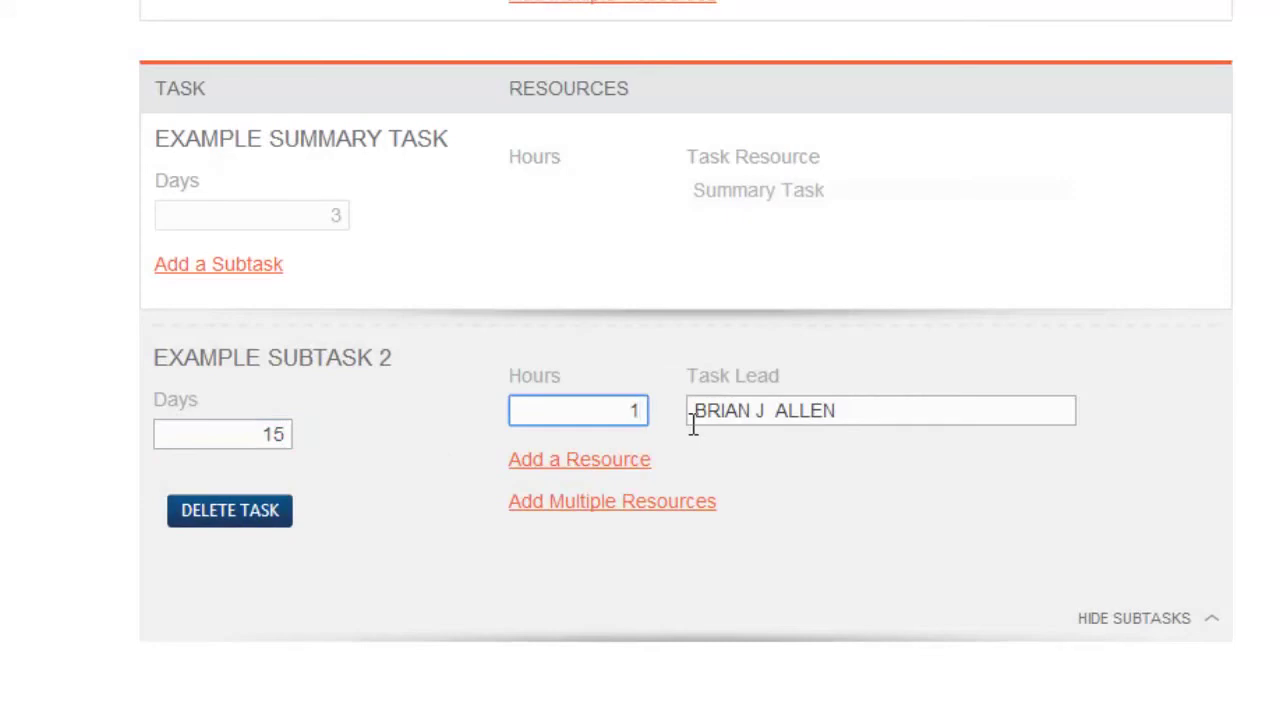
left_click(19, 383)
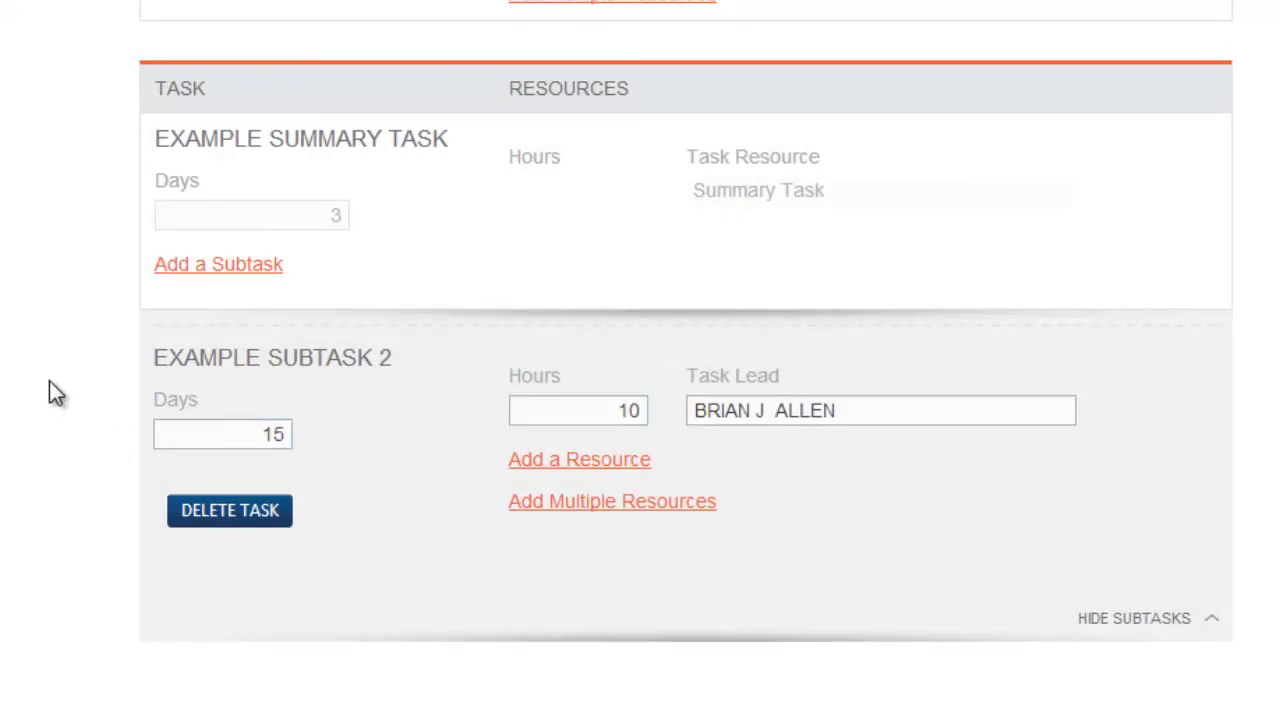
scroll(49, 381, "up", 6)
scroll(49, 380, "up", 5)
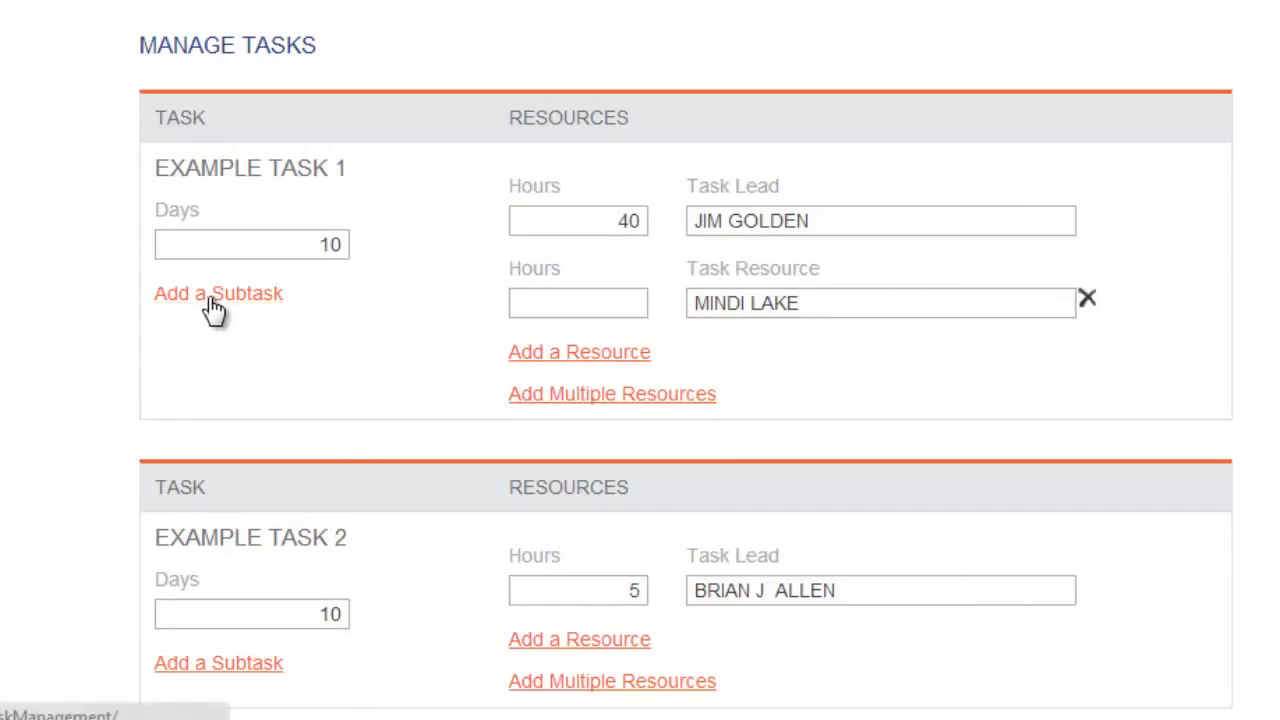
Create subtask 'Example A' with 10 days under Example Task 1 and acknowledge the confirmation.
left_click(214, 308)
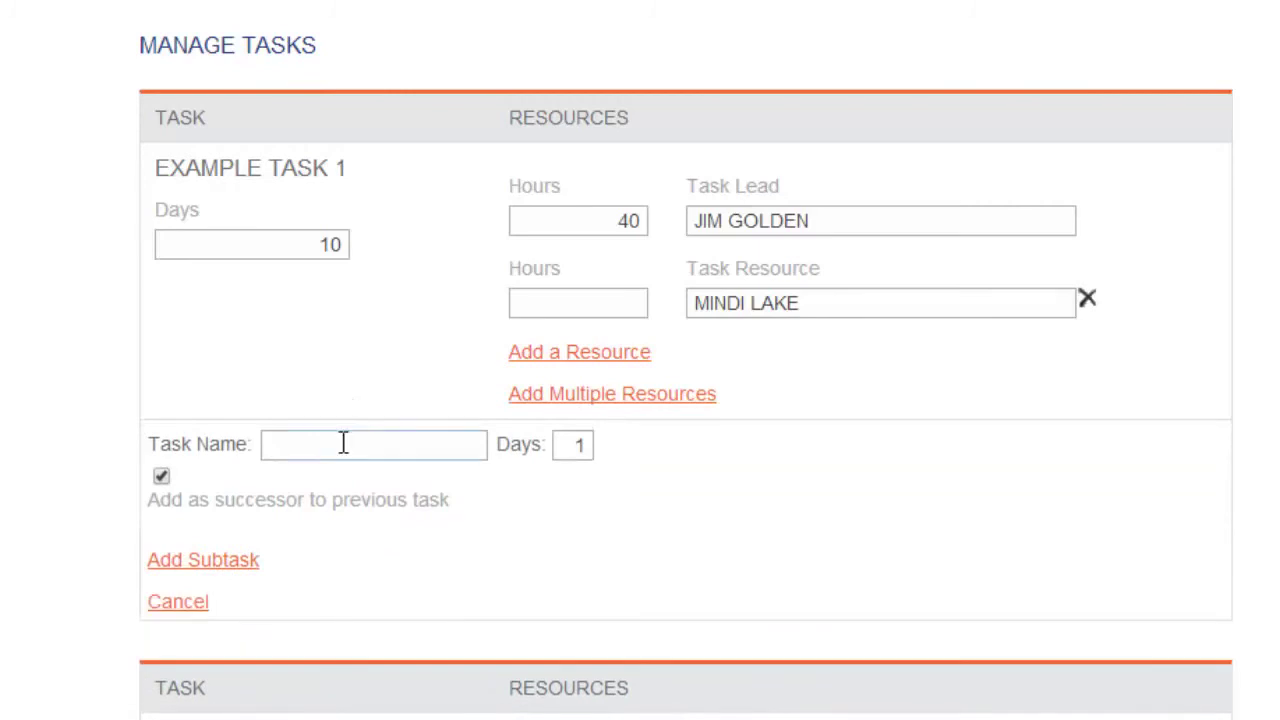
left_click(343, 444)
scroll(348, 444, "down", 2)
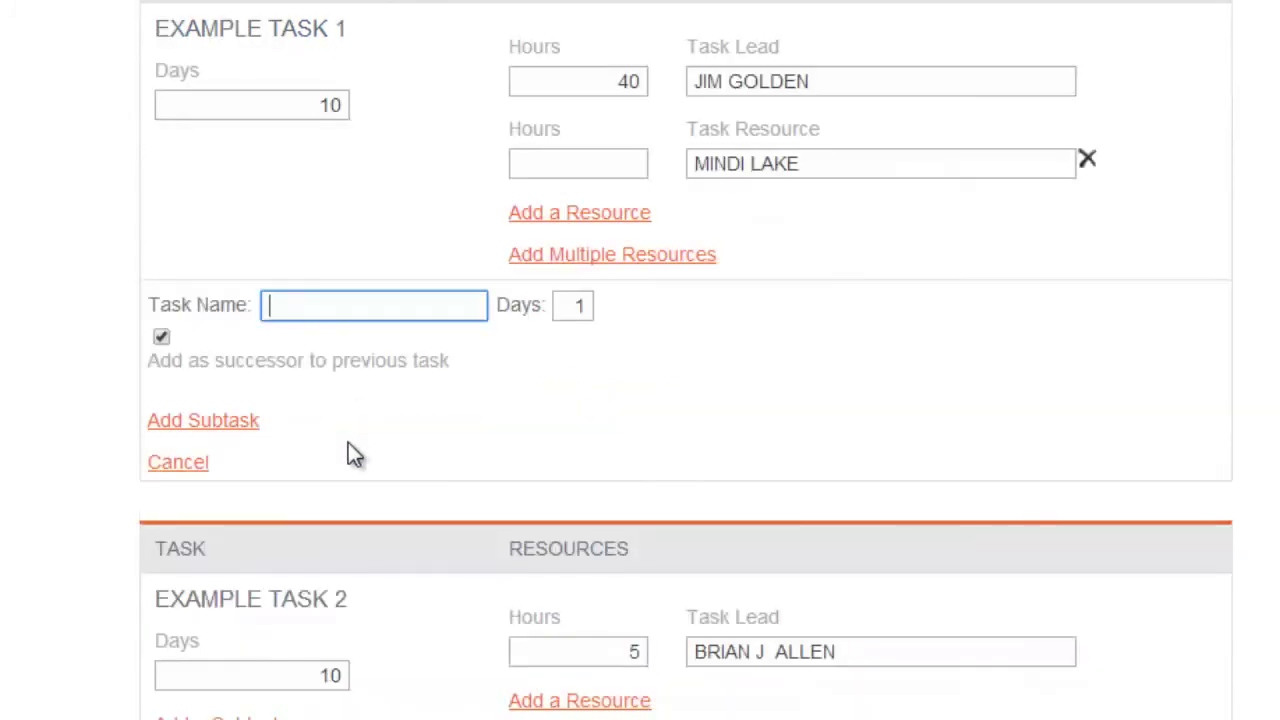
type("Example A")
key("Tab")
type("10")
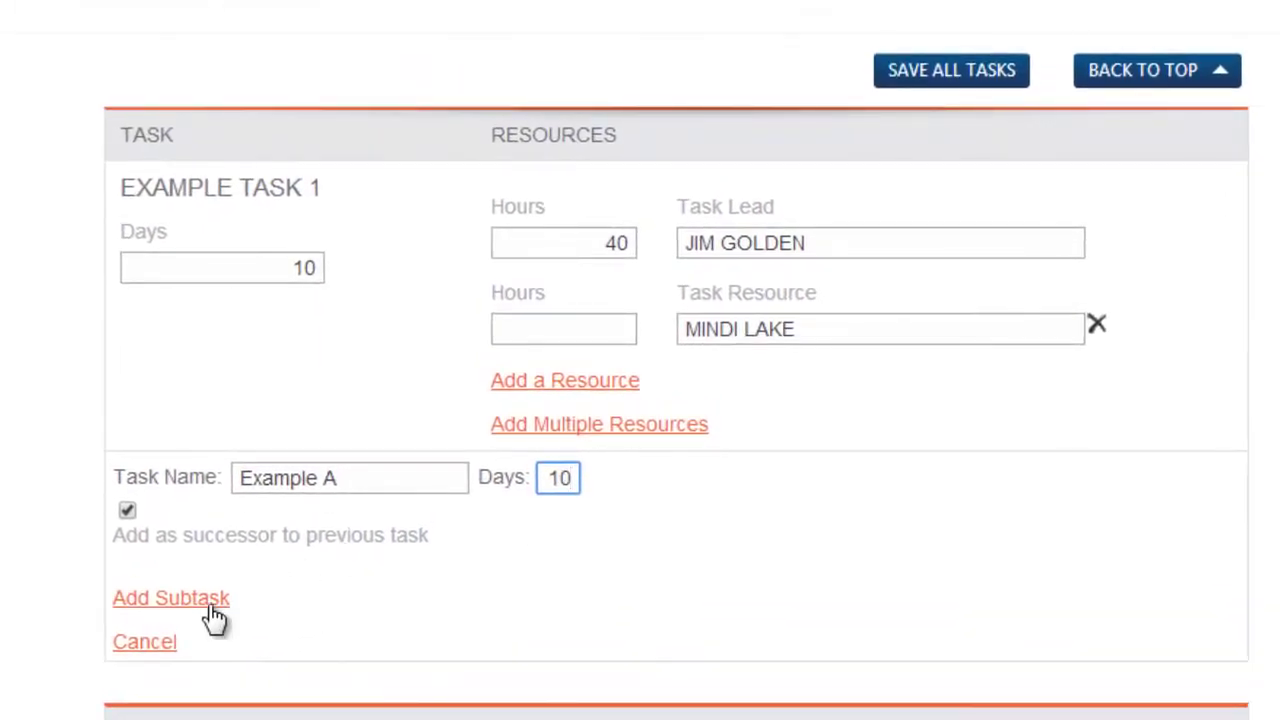
left_click(206, 606)
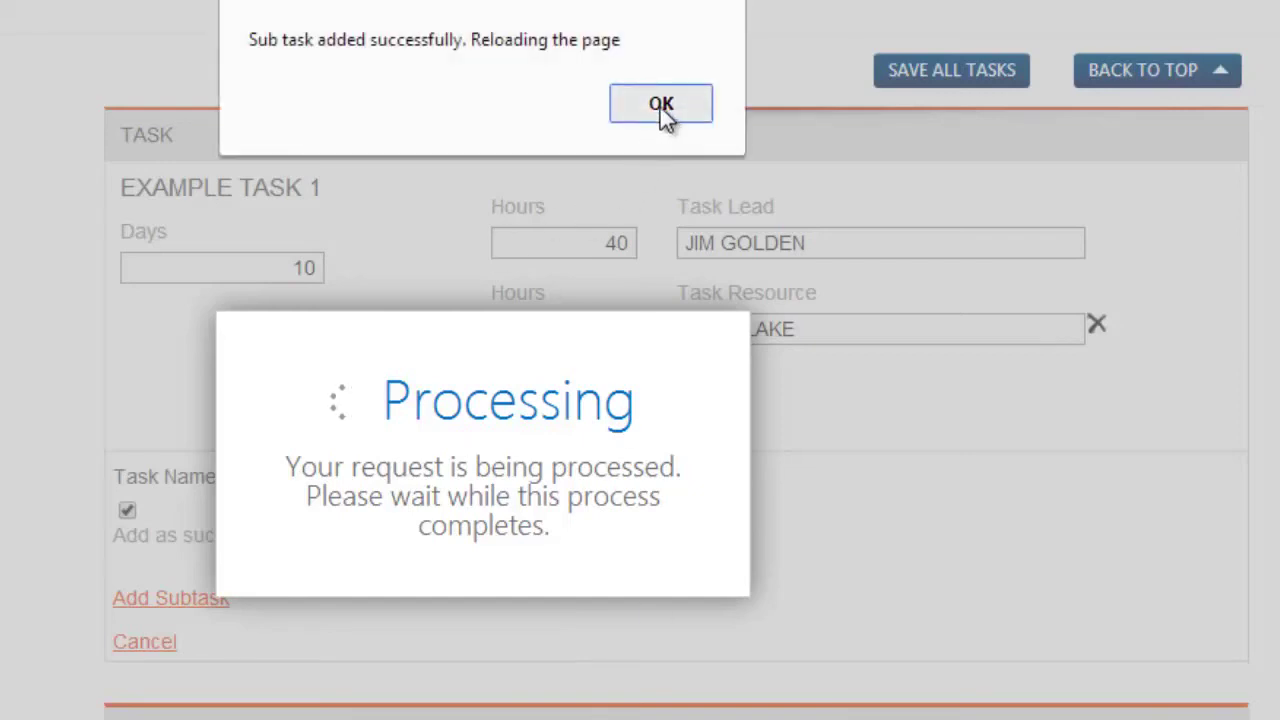
left_click(660, 106)
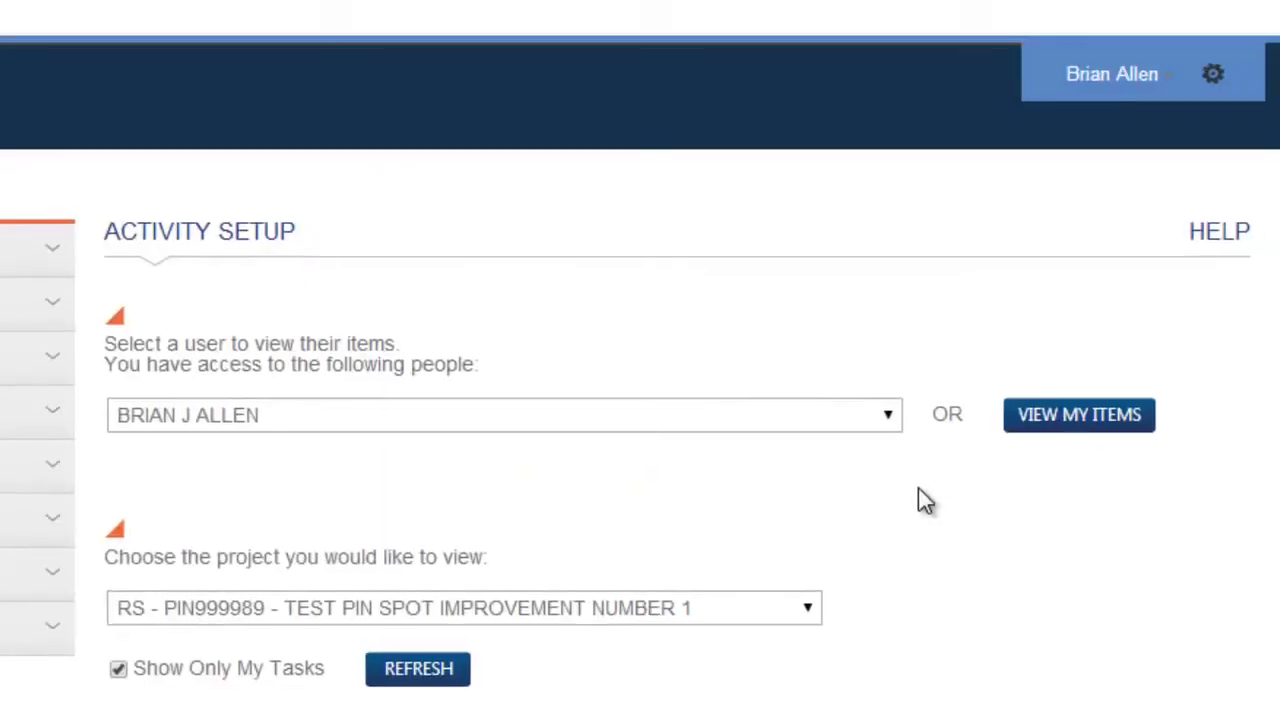
Scroll down to Manage Tasks to review Example Task 1, now a 10-day summary task.
scroll(735, 462, "down", 7)
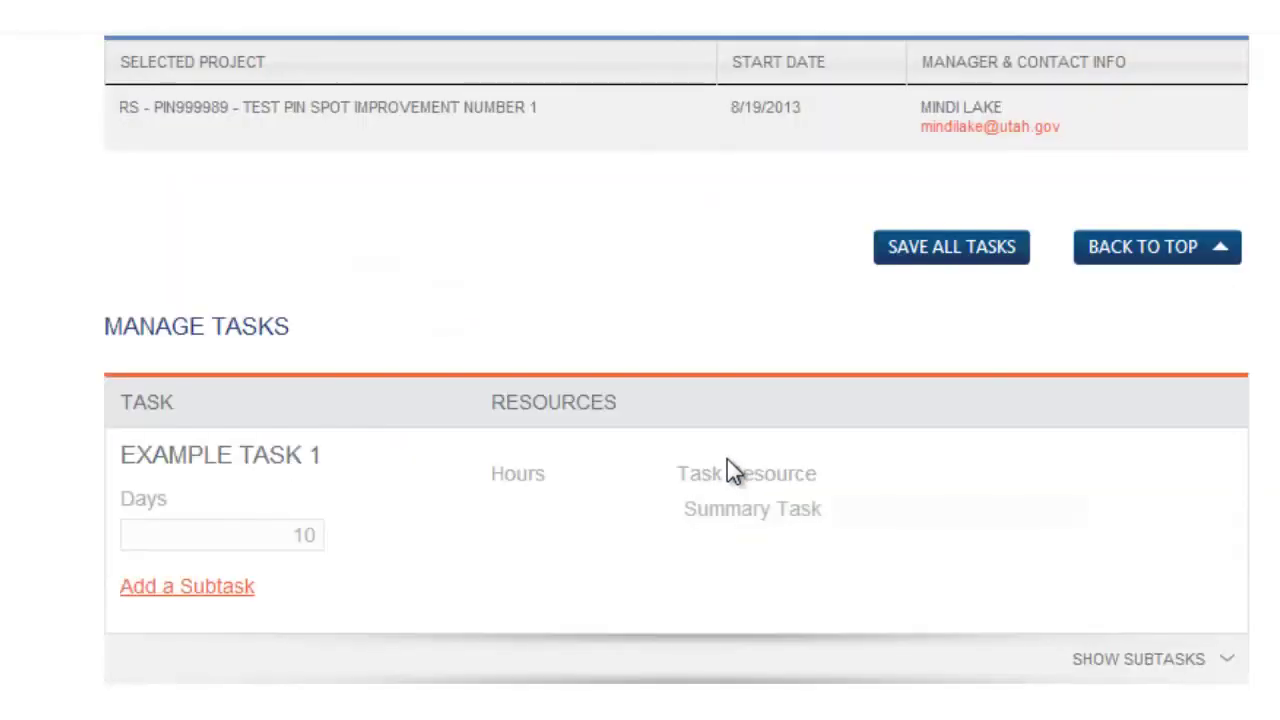
scroll(728, 468, "down", 2)
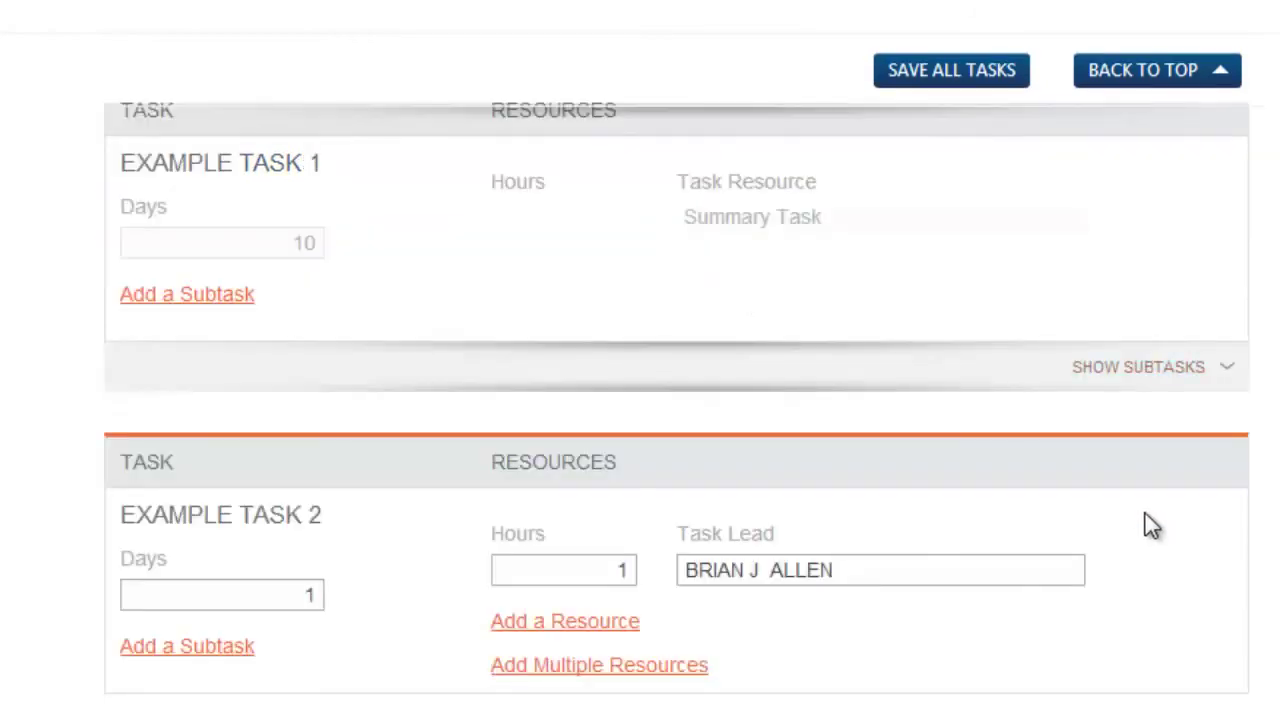